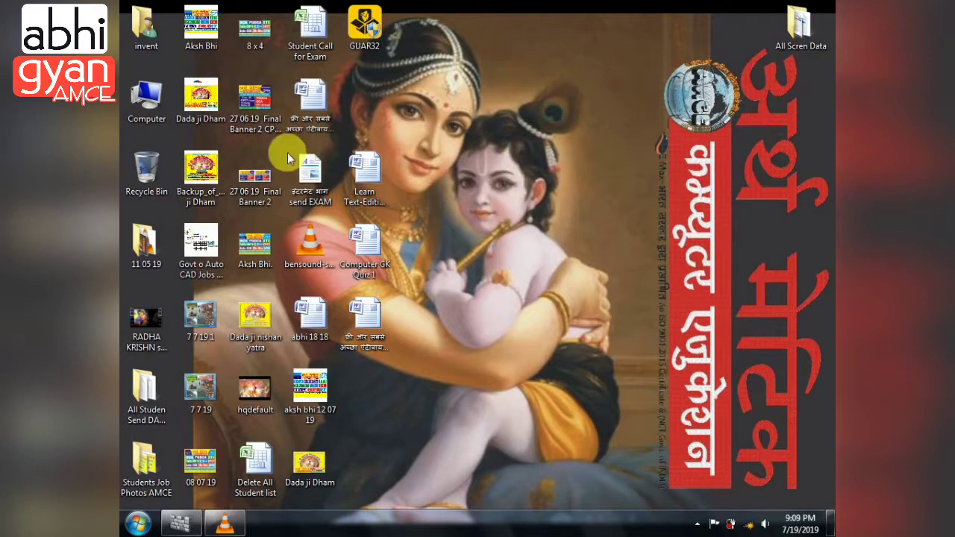
- Open an image file for viewing, then close the image viewer
click(255, 248)
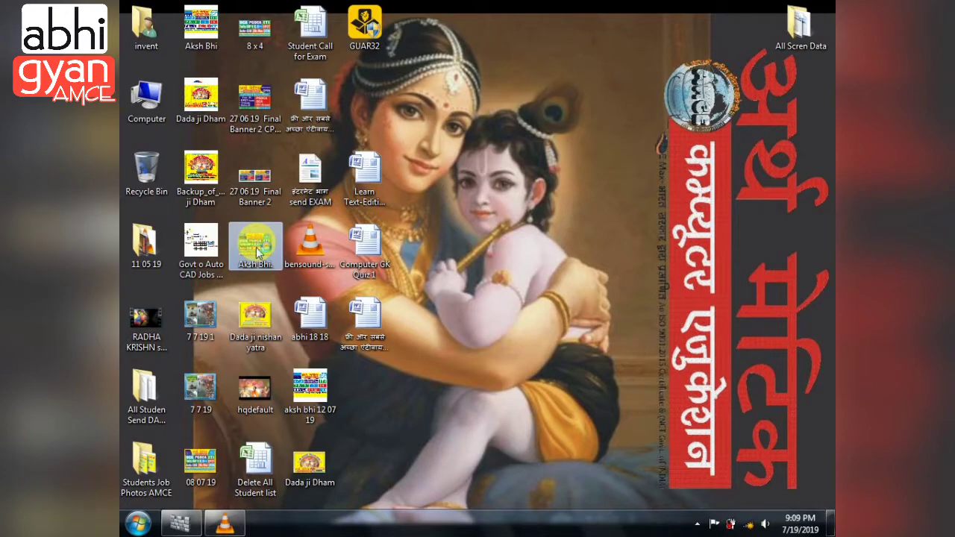
double_click(257, 252)
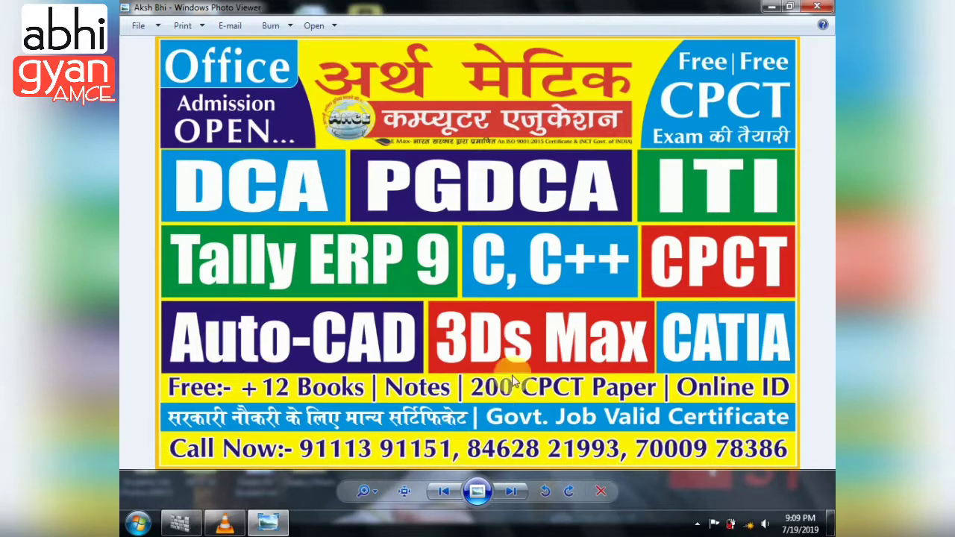
click(818, 7)
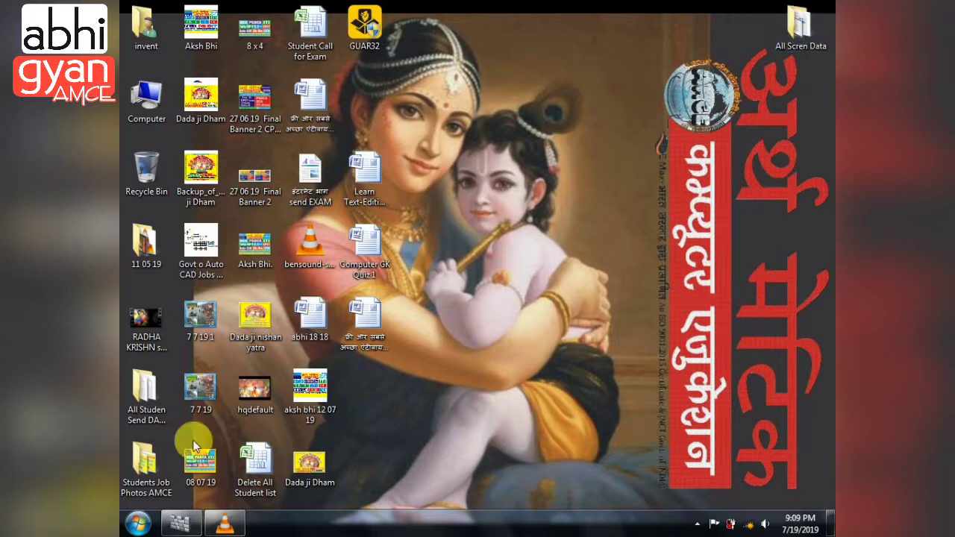
- Launch Microsoft Word 2007 from the Start menu and show the Insert ribbon
click(133, 526)
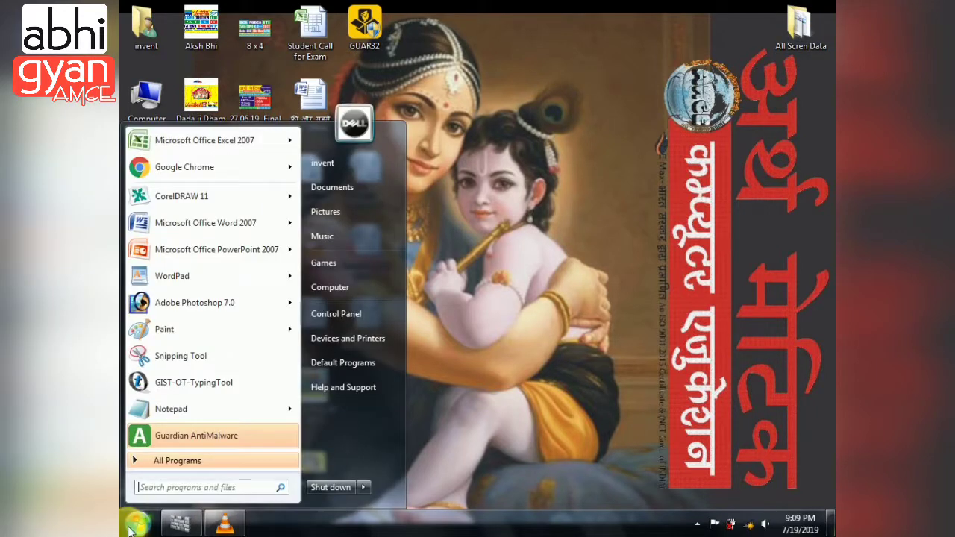
click(214, 225)
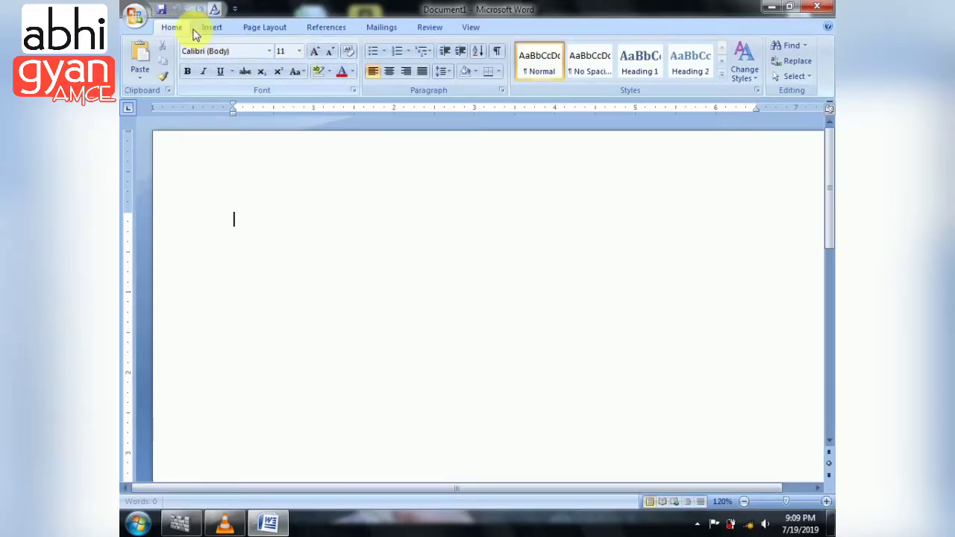
click(211, 26)
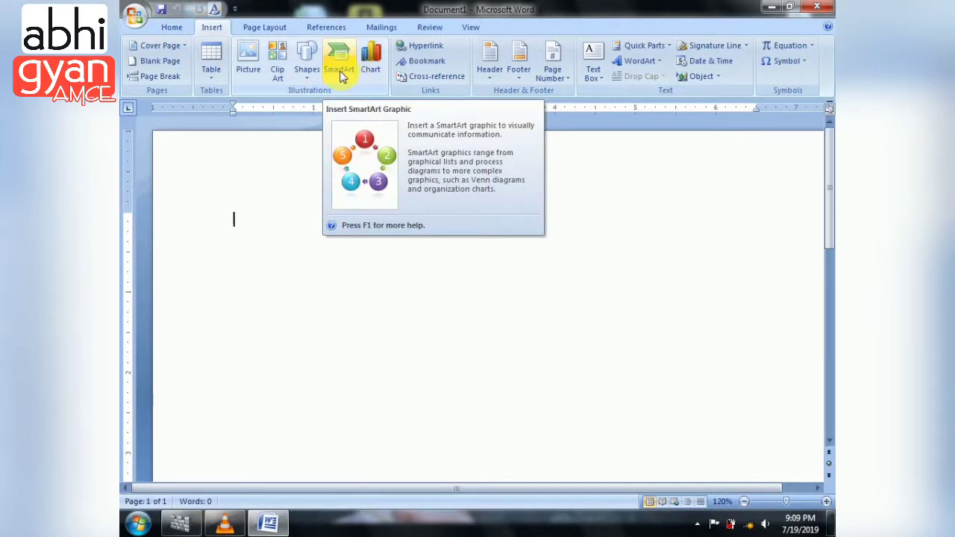
- Browse the chart categories, then insert a Column > Clustered Column chart
click(375, 69)
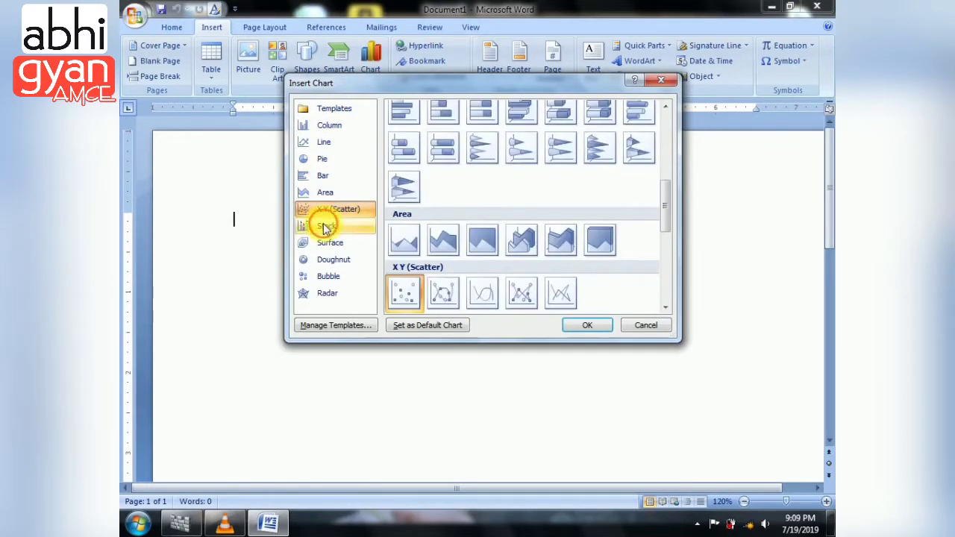
click(344, 300)
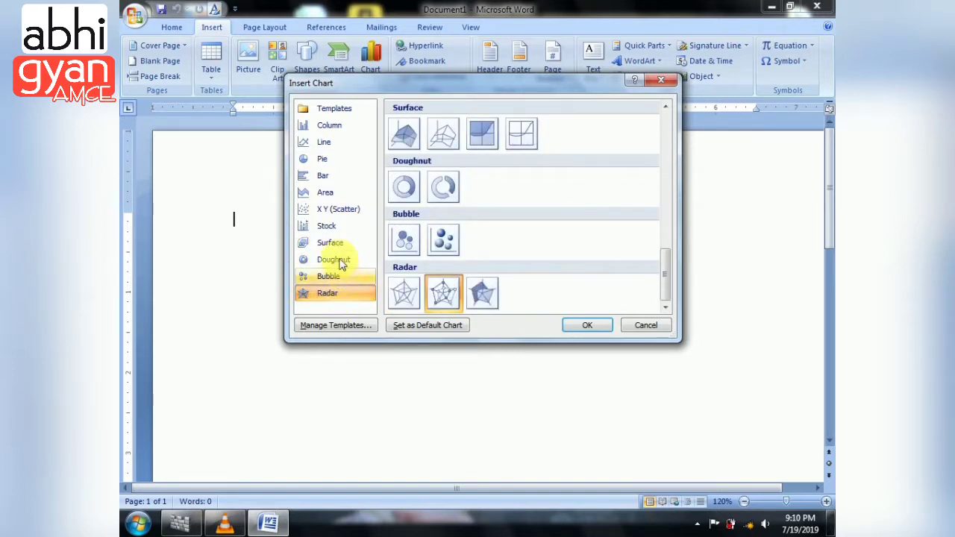
click(335, 259)
click(332, 210)
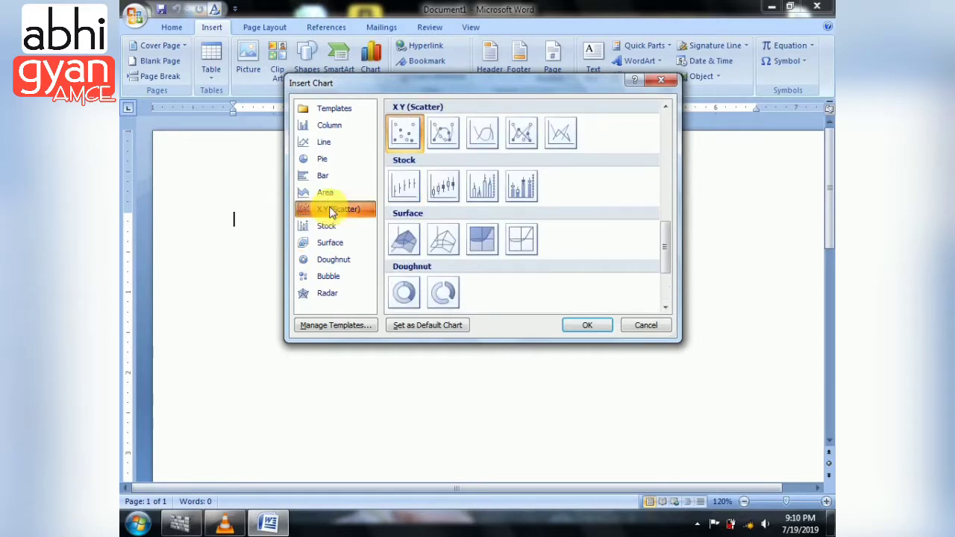
click(324, 193)
click(319, 178)
click(321, 159)
click(320, 143)
click(327, 126)
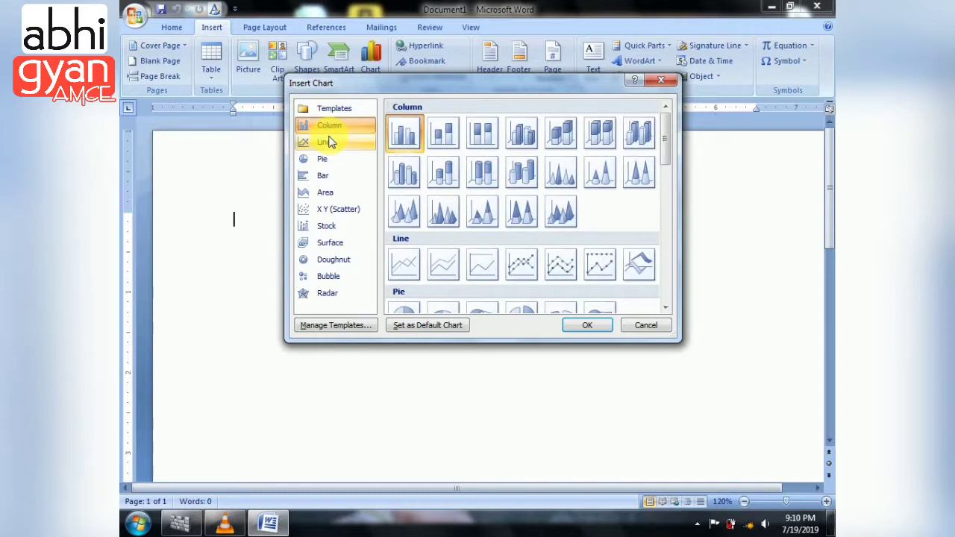
click(582, 325)
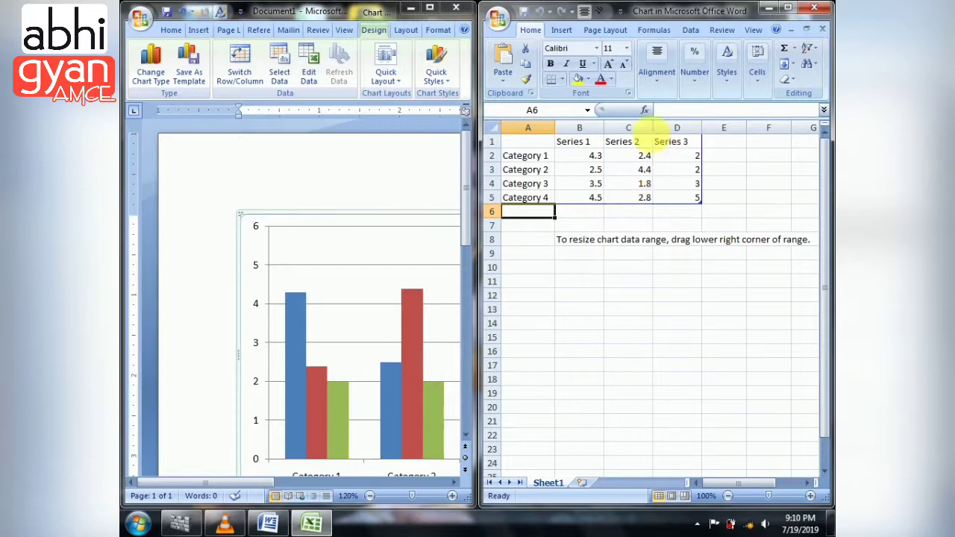
- Rename the series headers to HINDI, MATHS and COMPUTER and widen column D to fit
click(577, 147)
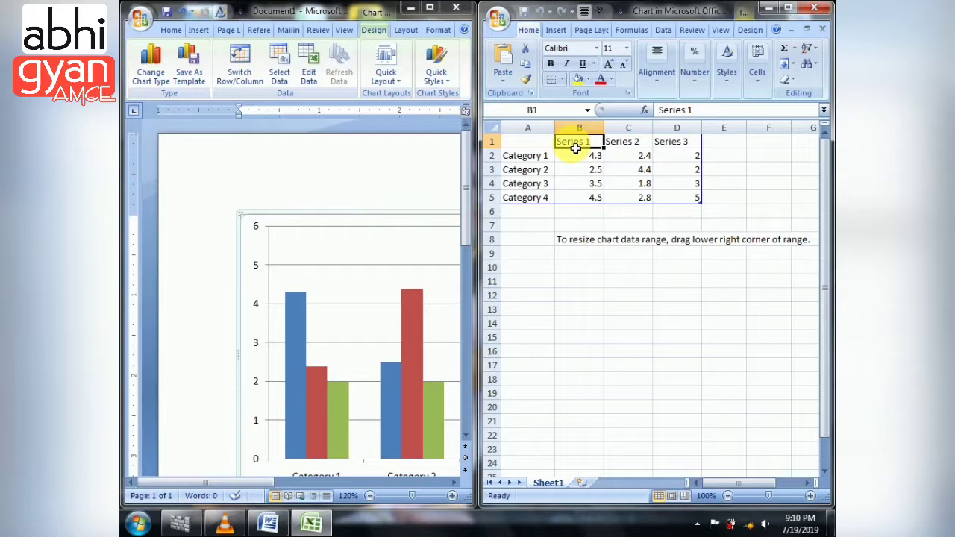
text(HINDI)
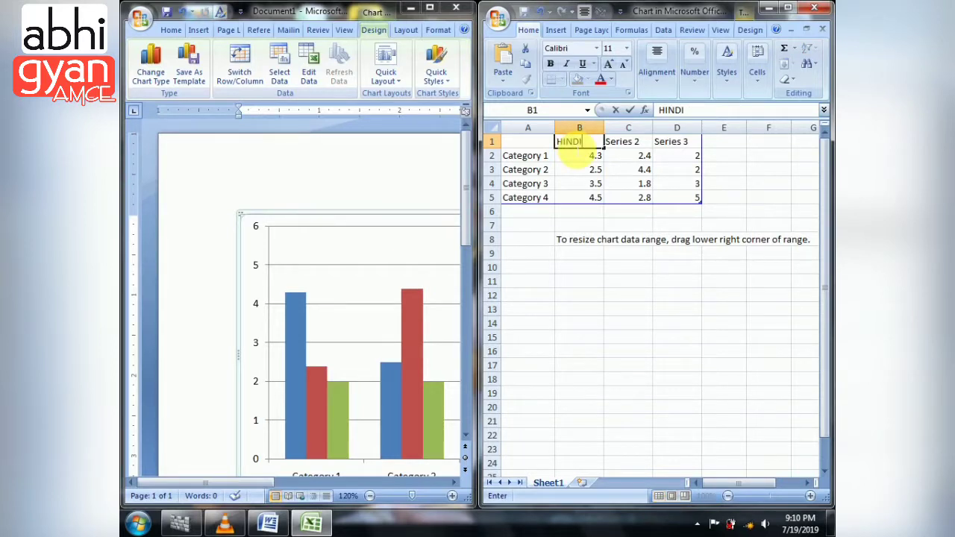
key(Tab)
text(MATHS)
key(Tab)
text(COMPUTER)
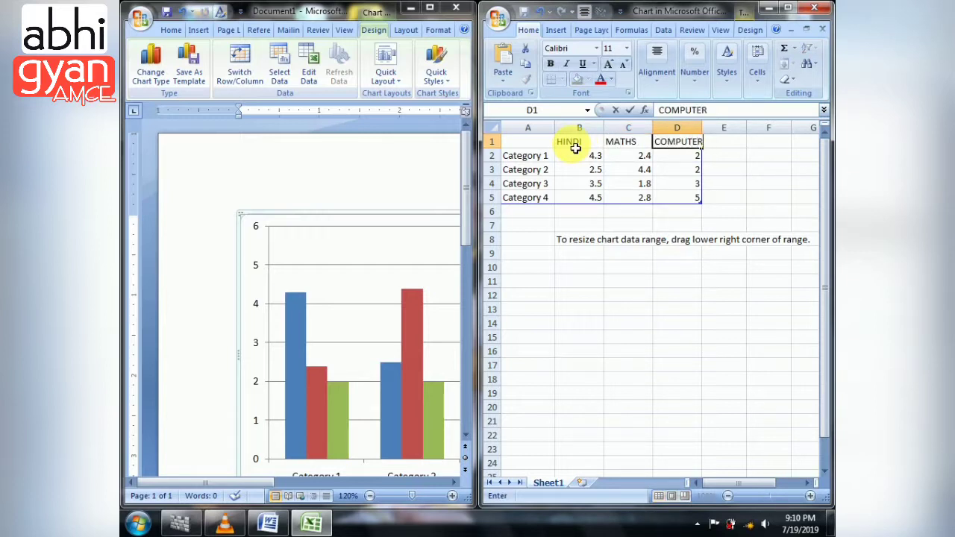
key(Return)
text(ENGLISH)
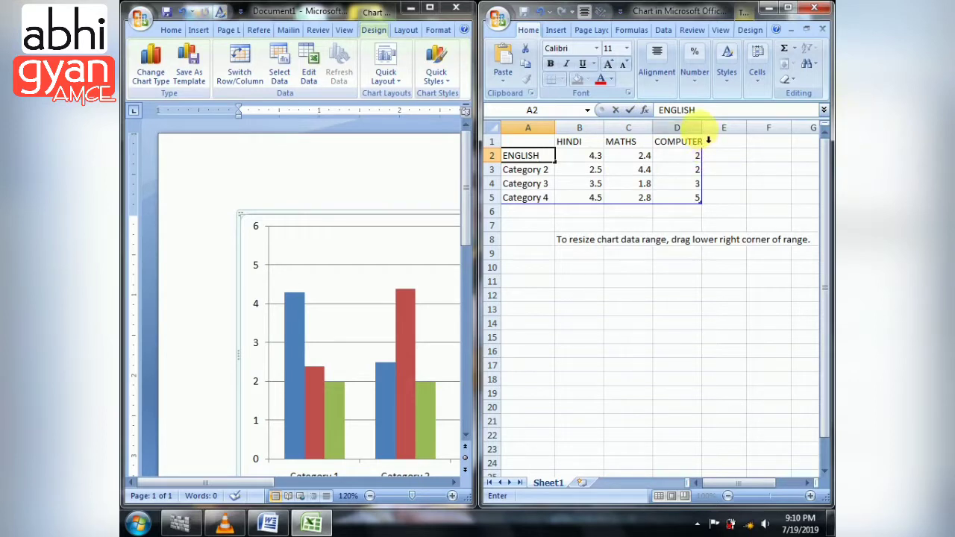
drag(702, 127, 706, 128)
click(629, 254)
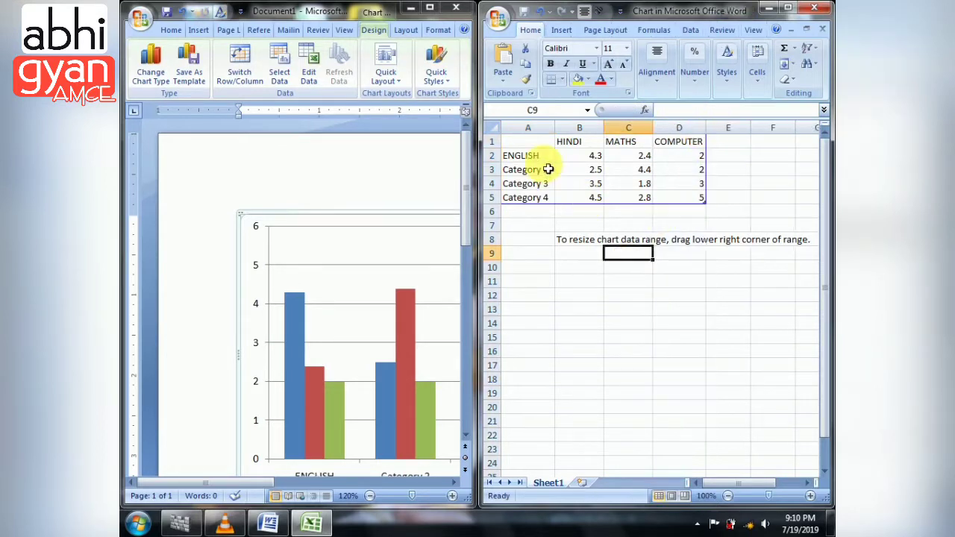
- Replace the category labels in A2:A5 with the four students' names
click(541, 158)
text(ABHI)
key(Return)
text(RAM)
key(Return)
text(MOHAN)
key(Return)
text(GOPAL)
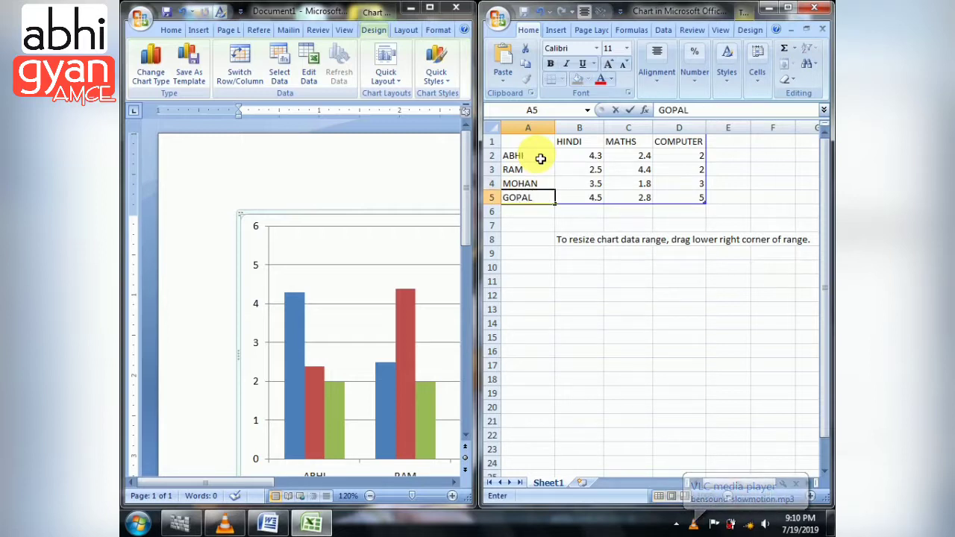
key(Return)
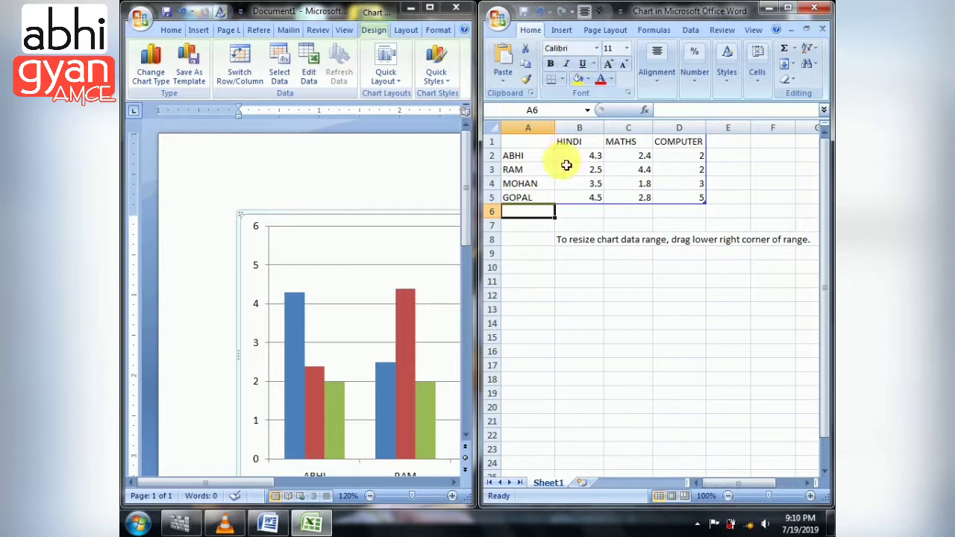
- Enter the first two students' marks: 33, 40, 50 and 60, 55, 40
click(568, 162)
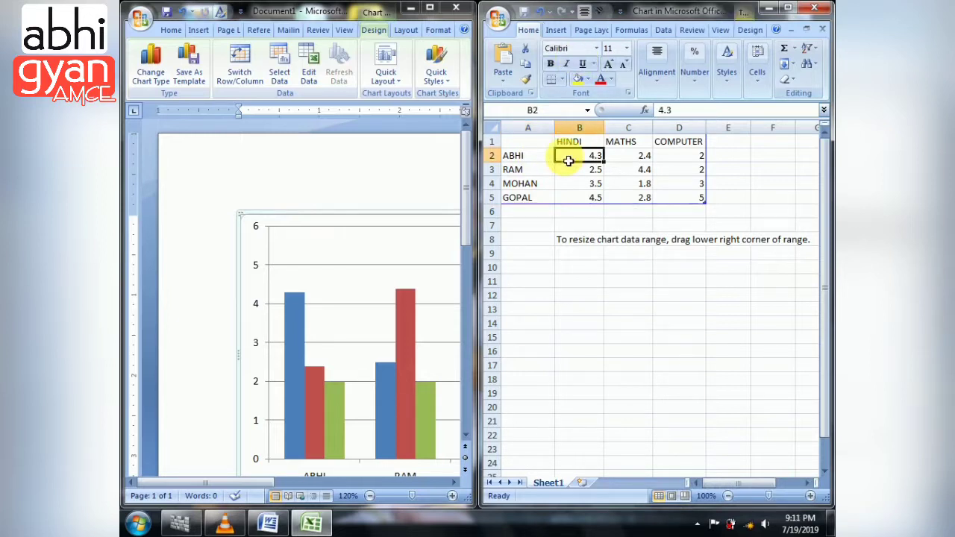
text(33)
click(640, 158)
text(40)
click(674, 160)
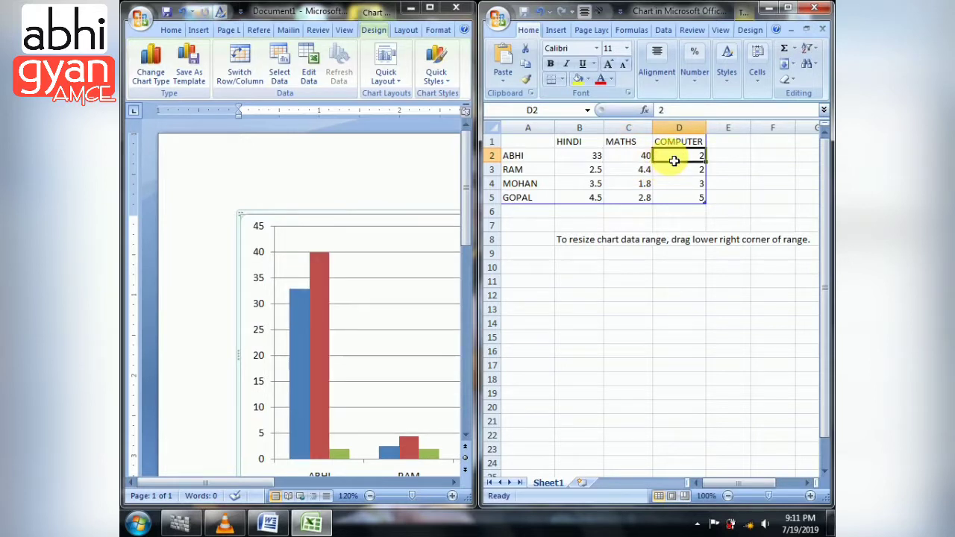
text(50)
click(597, 171)
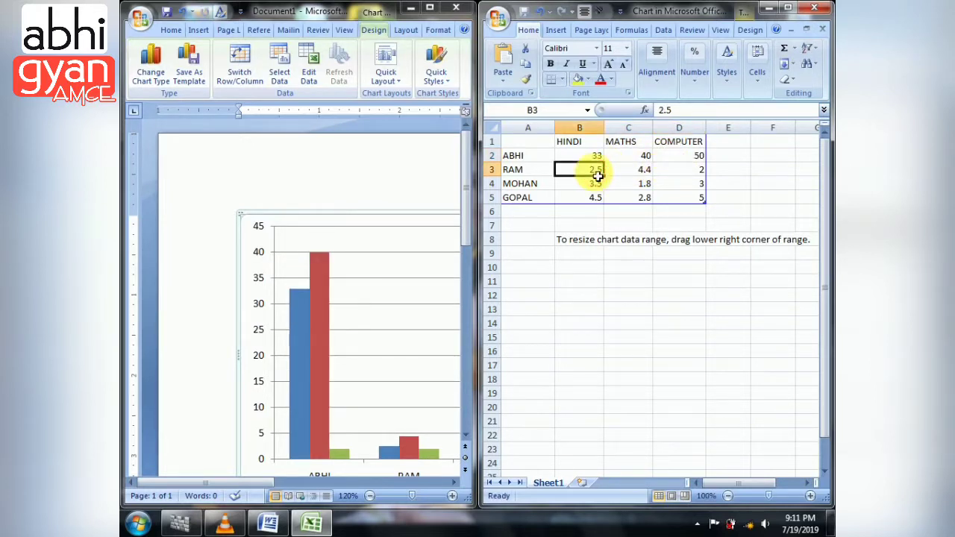
text(60)
click(625, 171)
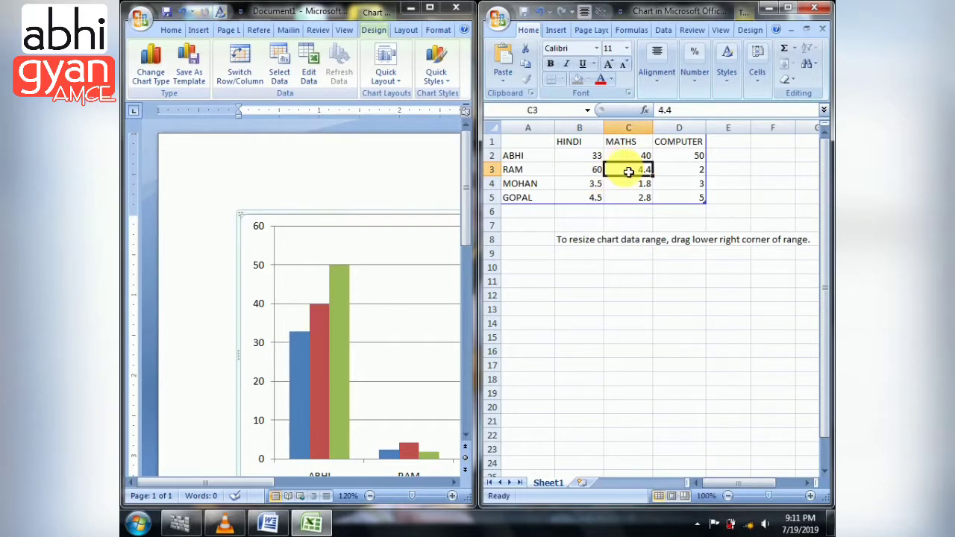
text(55)
click(680, 170)
text(40)
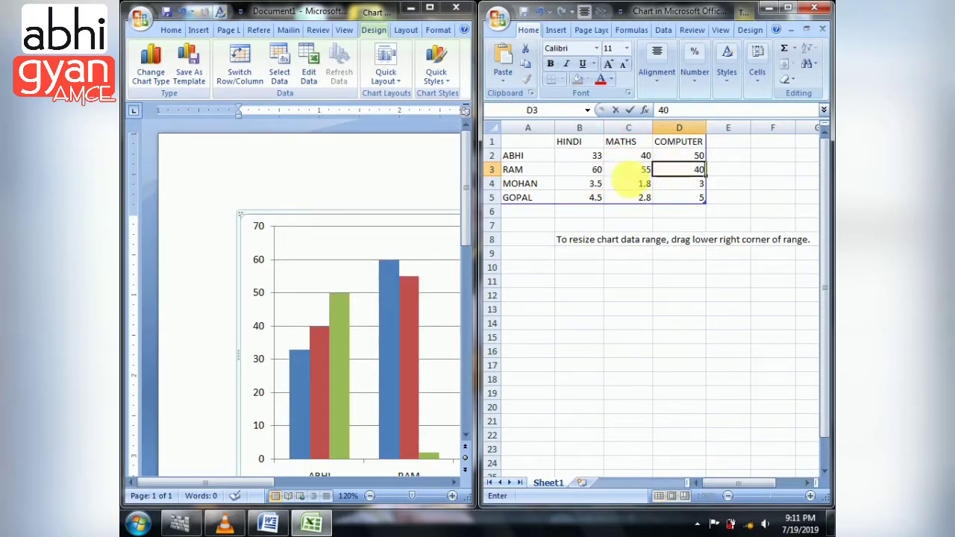
- Enter the last two students' marks: 30, 55, 44 and 35, 63, 36
click(603, 184)
text(30)
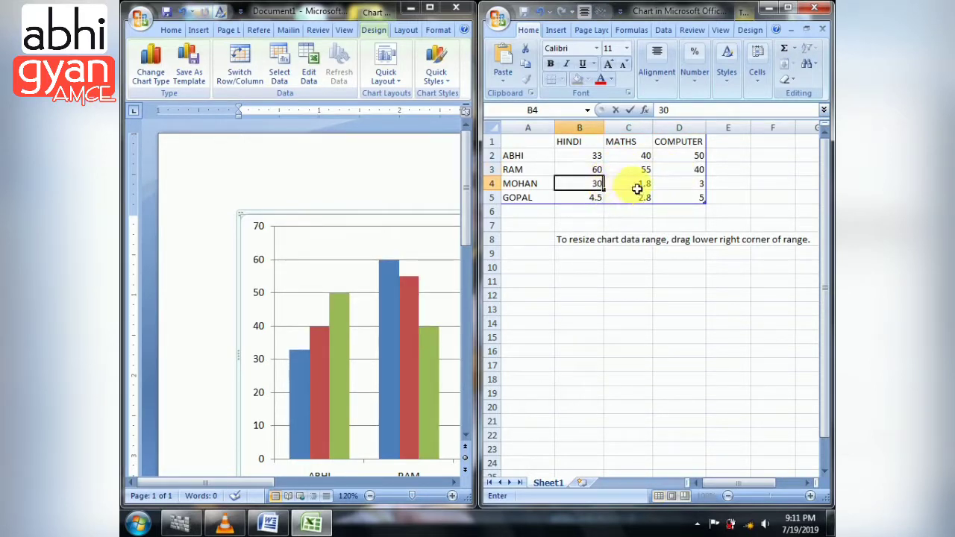
click(635, 187)
text(55)
click(678, 187)
text(44)
click(601, 202)
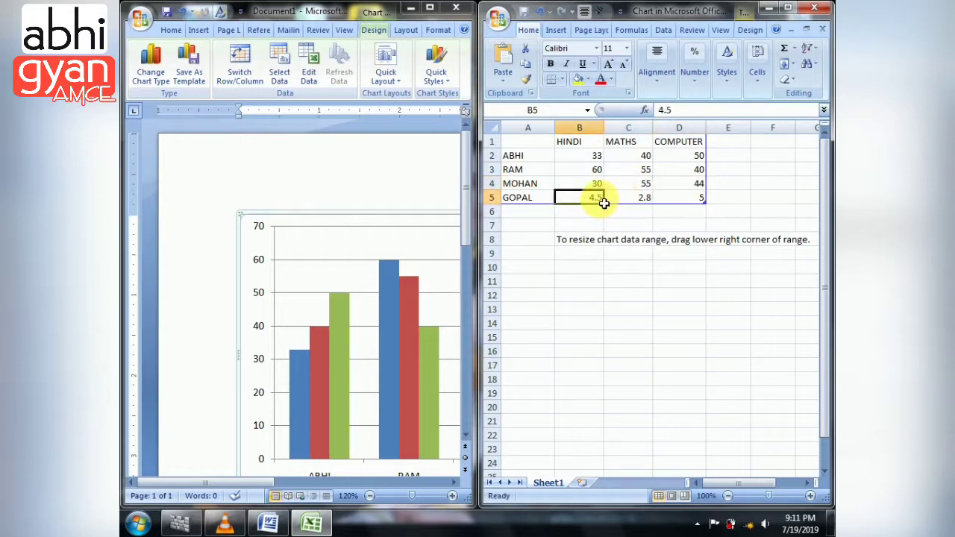
text(35)
click(630, 199)
text(63)
click(678, 198)
text(63)
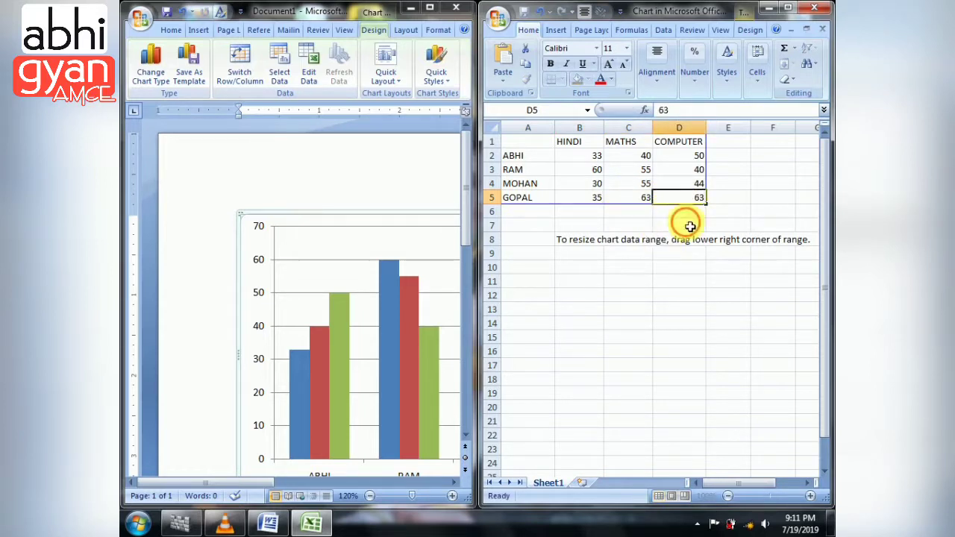
key(BackSpace)
key(BackSpace)
text(36)
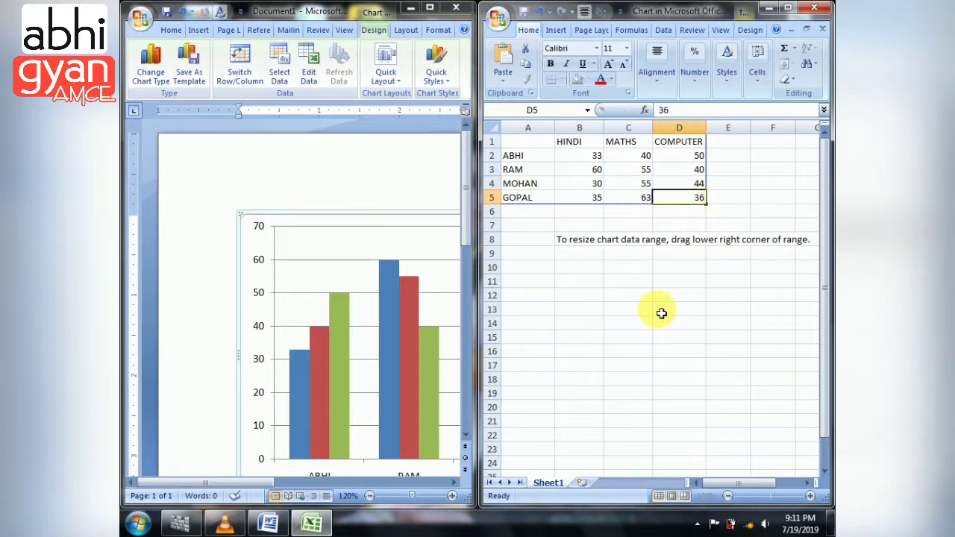
click(661, 310)
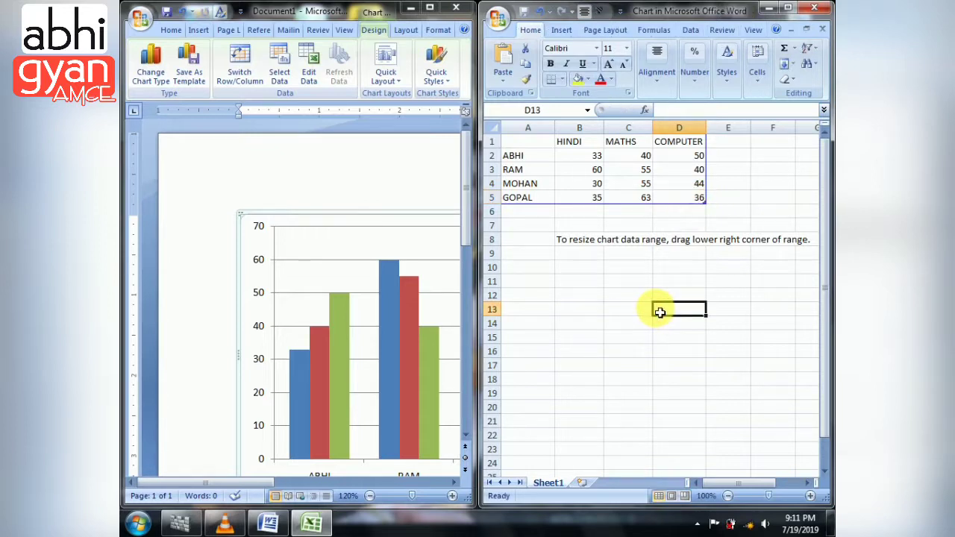
- Close the data sheet and look through the Chart Tools Layout and Format tabs
click(815, 7)
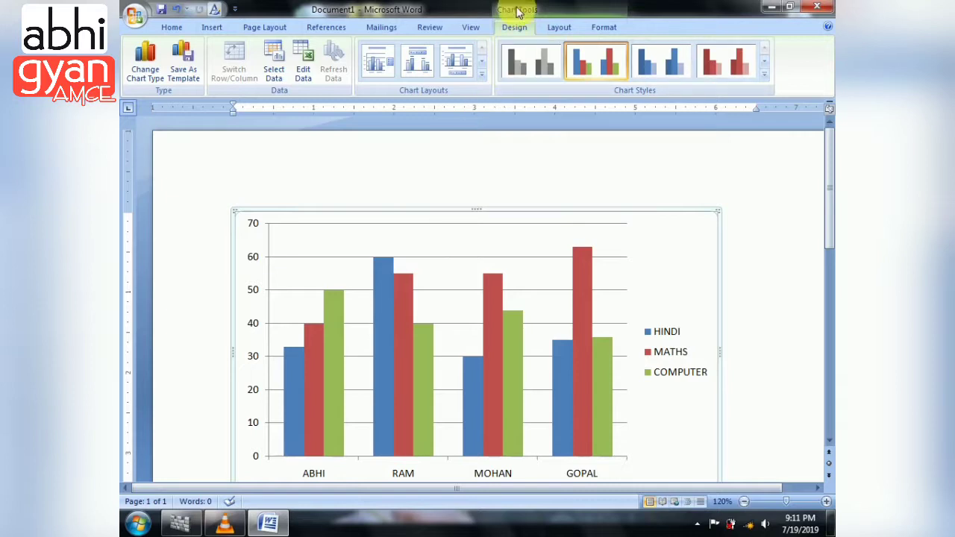
click(561, 27)
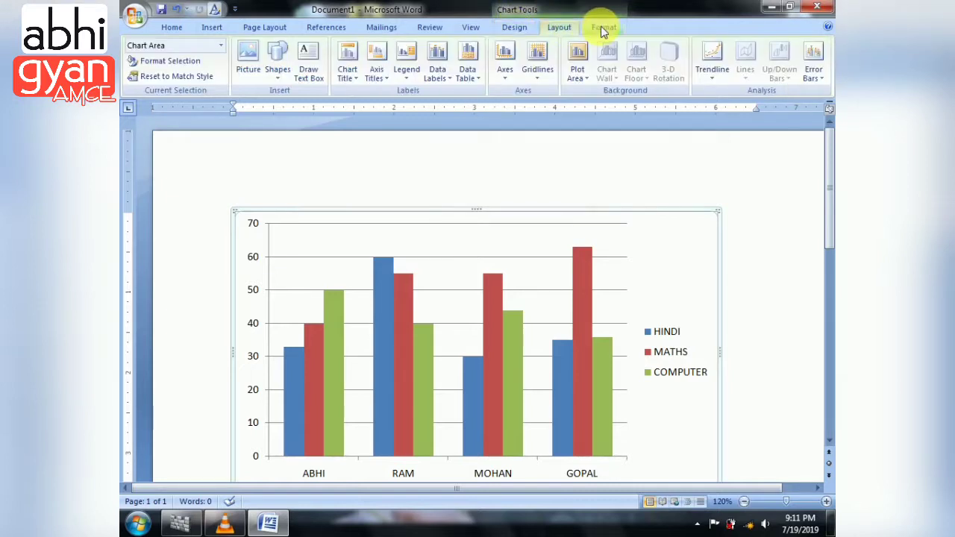
click(602, 27)
click(513, 28)
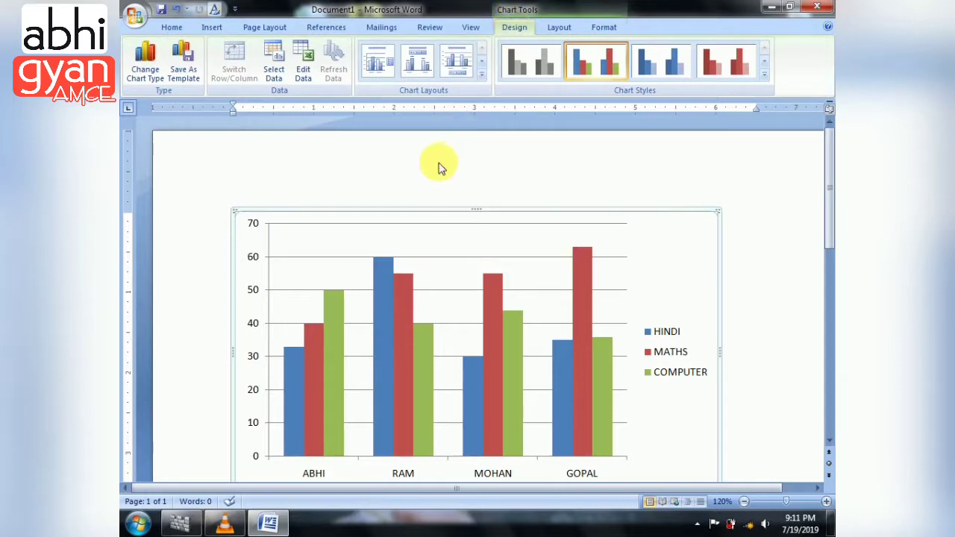
scroll(438, 166, down, 1)
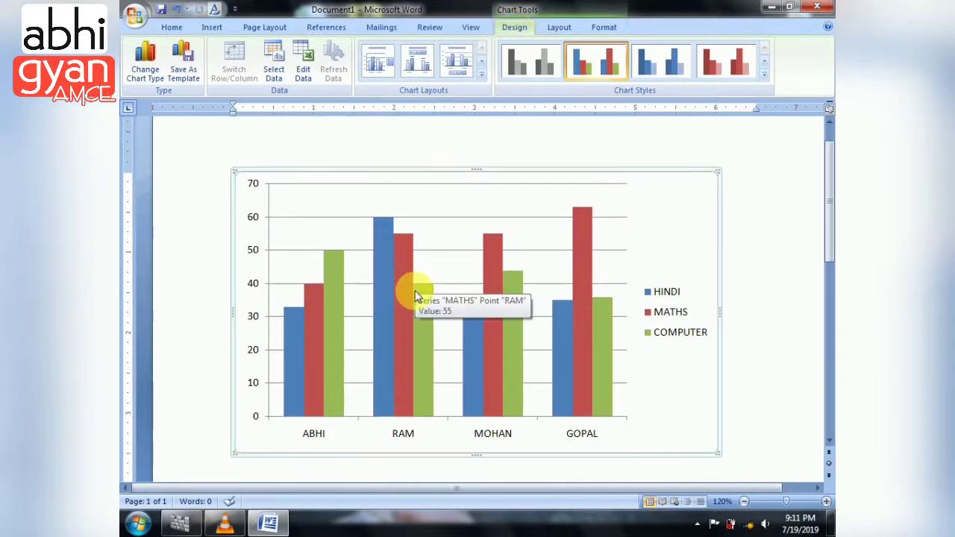
- Select the category axis, then the legend, then only its MATHS entry
click(314, 436)
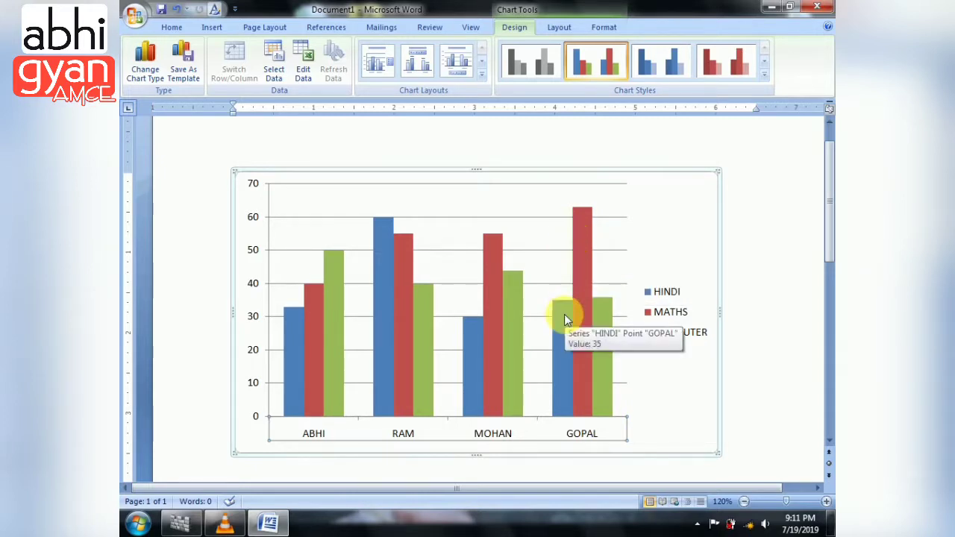
click(670, 306)
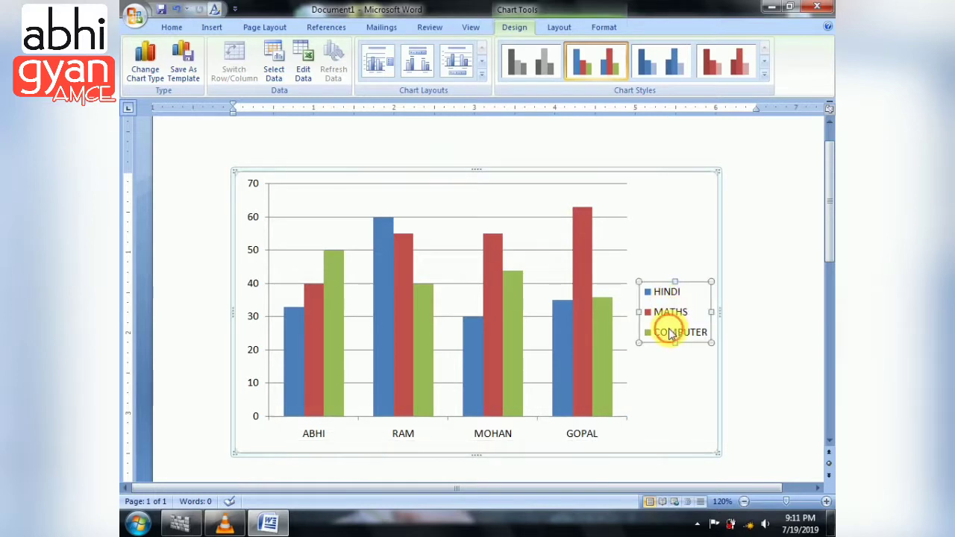
click(663, 313)
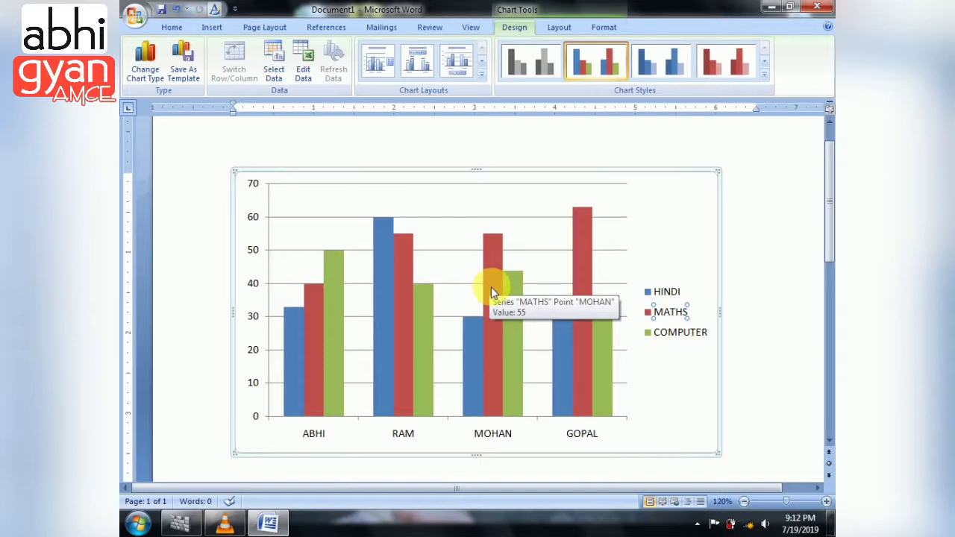
click(146, 68)
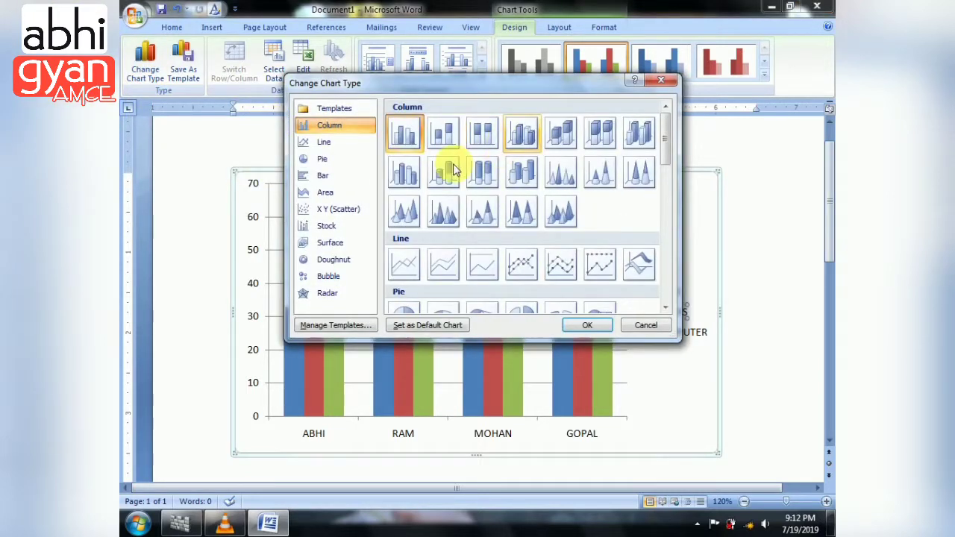
click(404, 173)
click(577, 324)
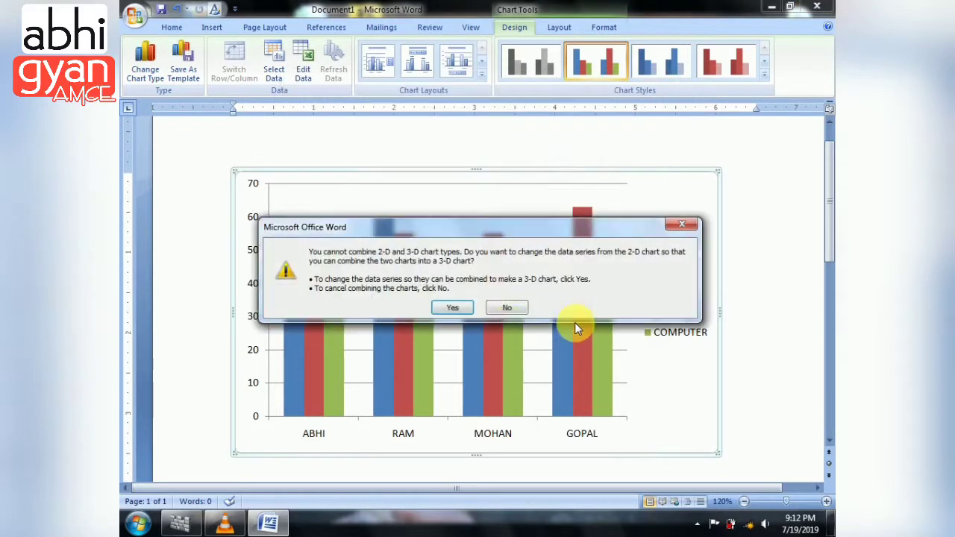
click(453, 308)
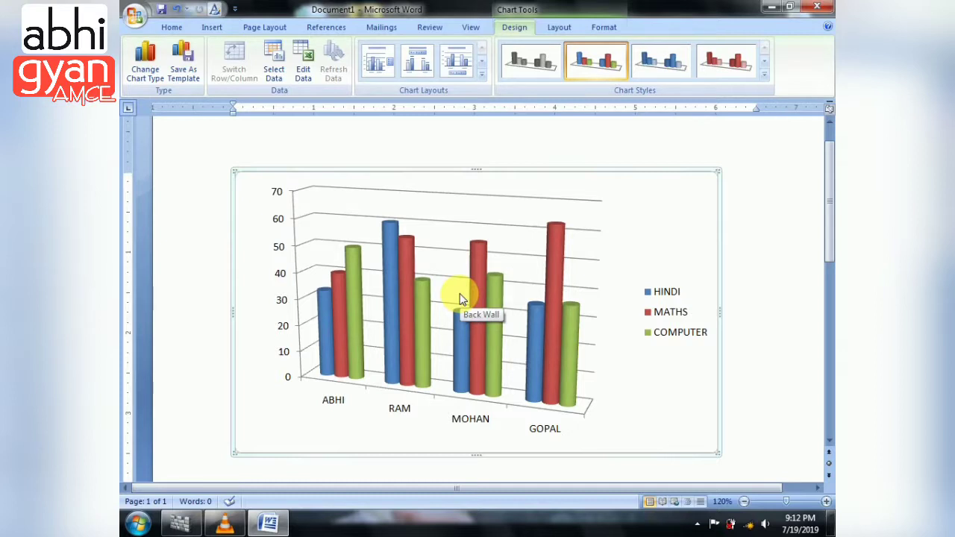
key(ctrl+z)
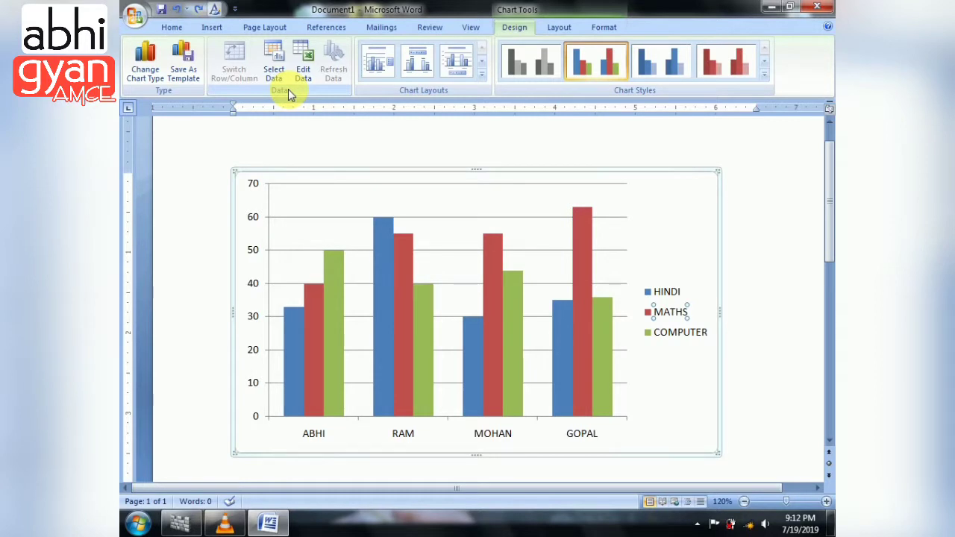
click(145, 63)
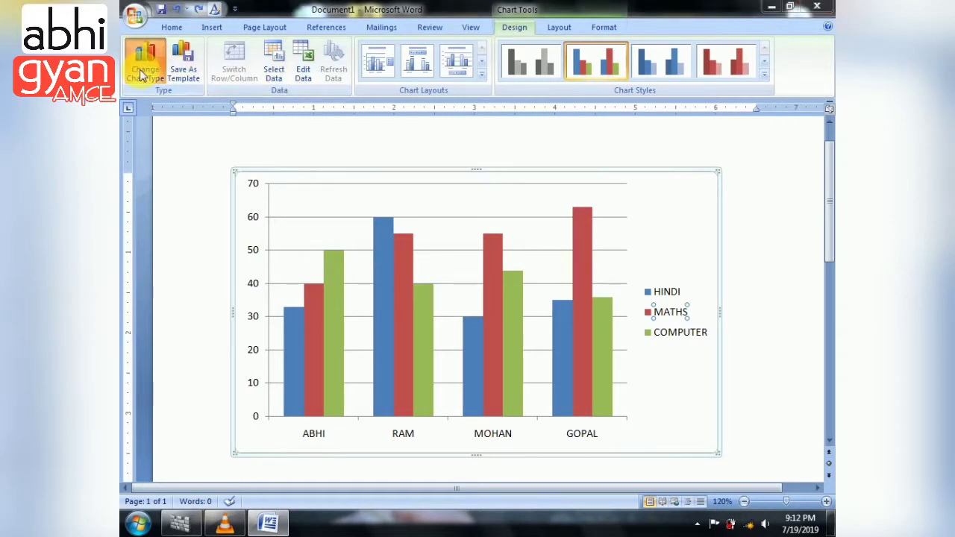
click(332, 110)
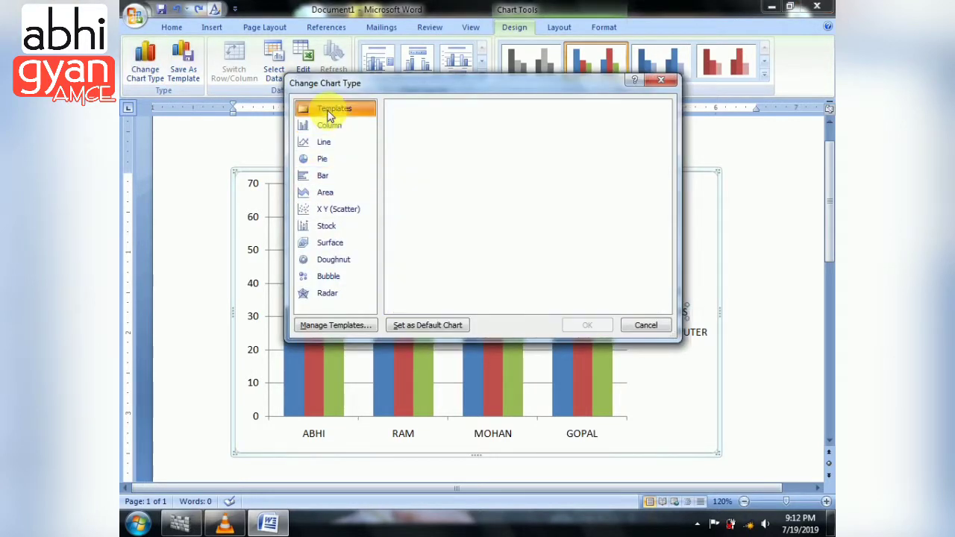
click(640, 328)
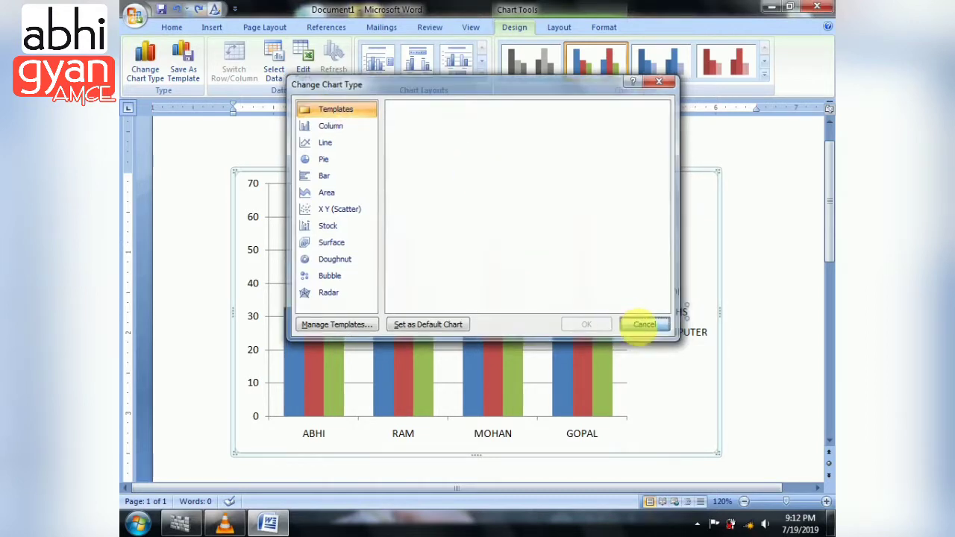
- Keep the data range unchanged, reopen the data with Edit Data, and select cell A6
click(272, 76)
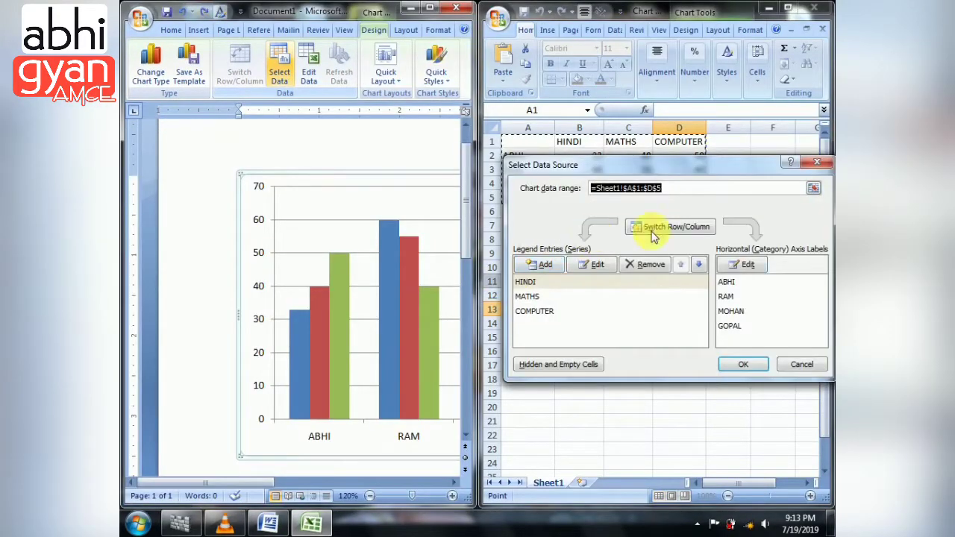
click(741, 364)
click(814, 9)
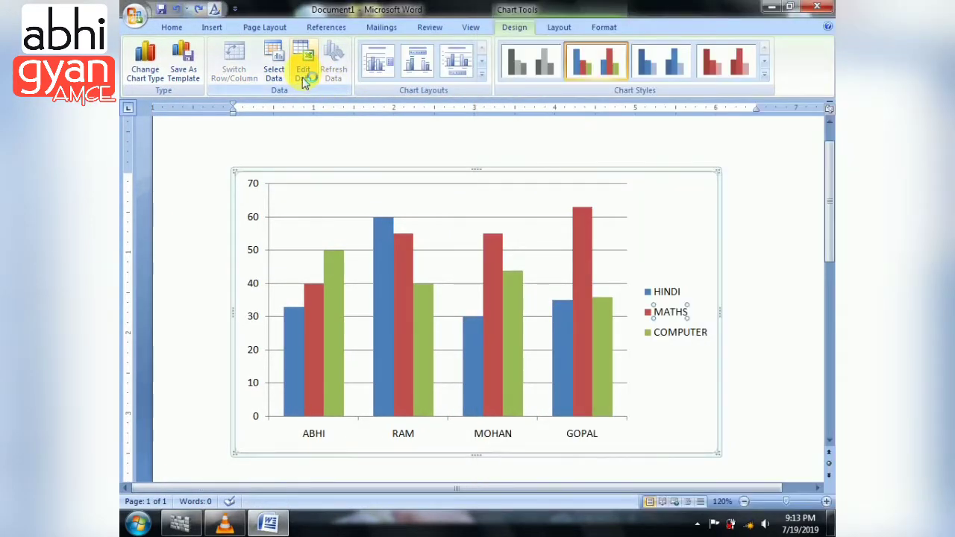
click(303, 81)
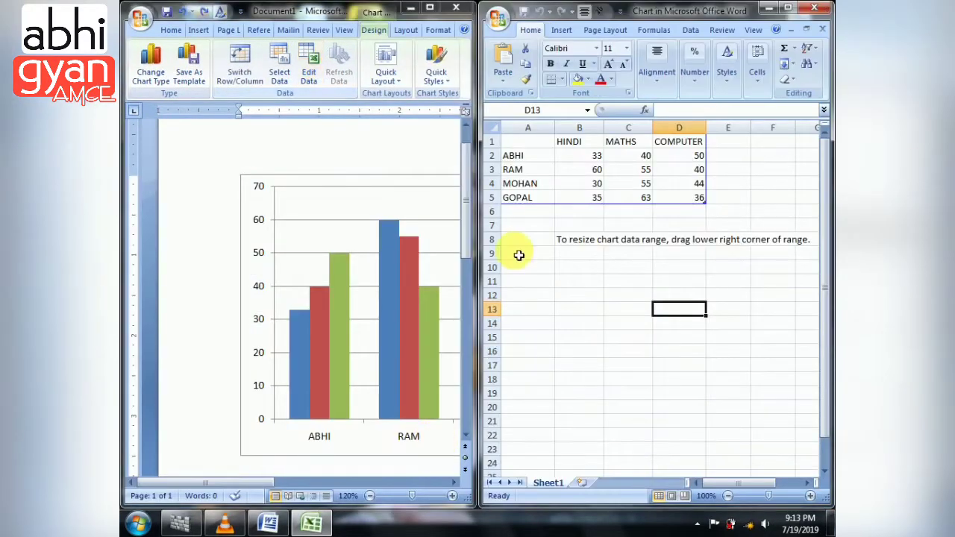
click(524, 216)
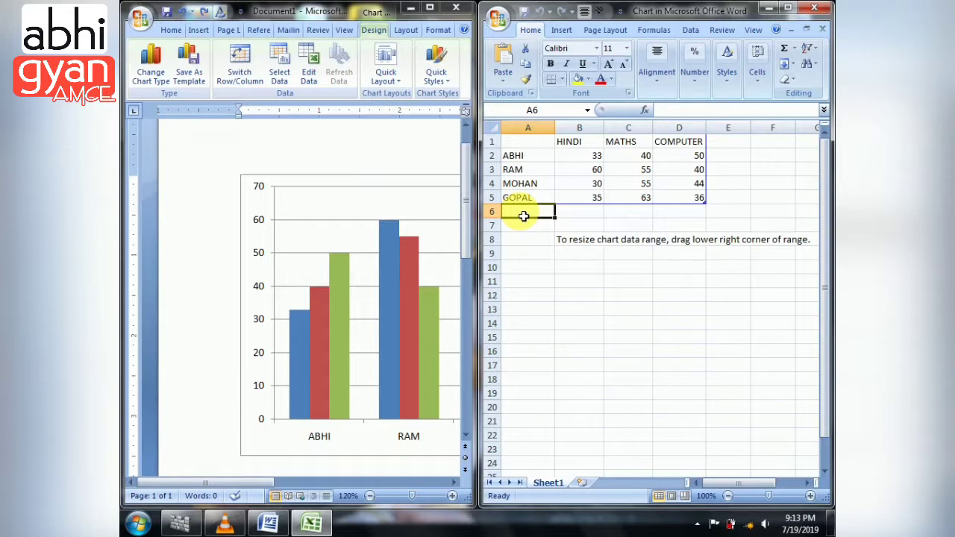
- Add a fifth student in row 6 with marks 20, 50 and 60
text(BABU)
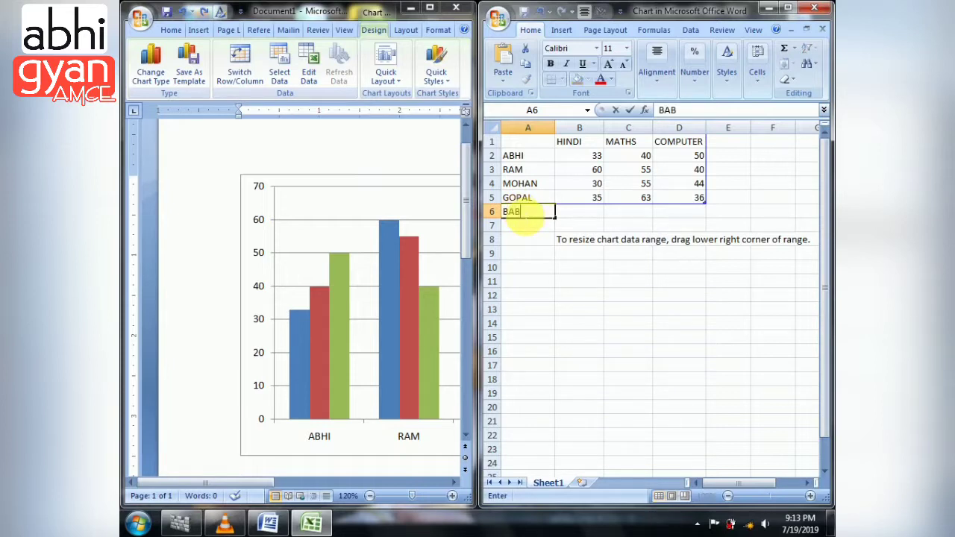
click(593, 212)
text(20)
click(633, 214)
text(50)
key(Tab)
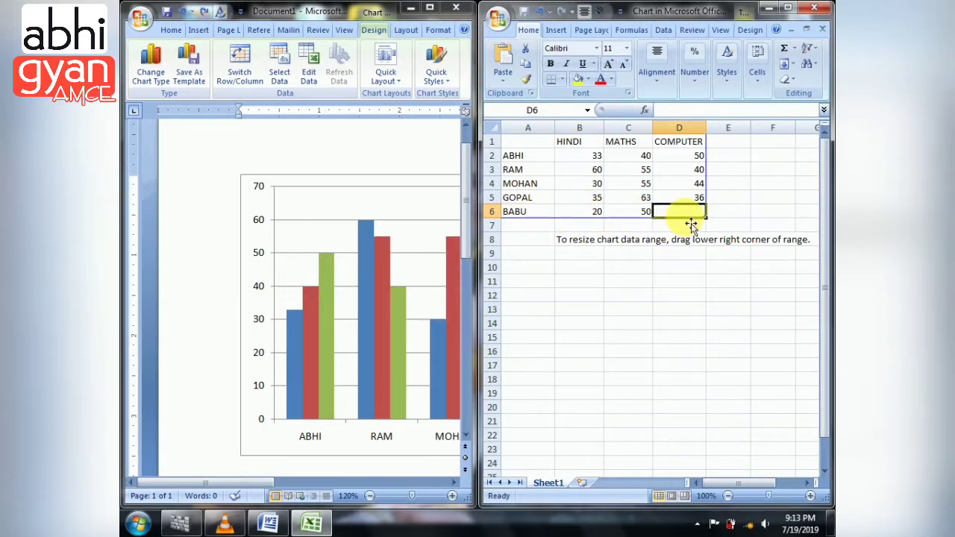
text(60)
- Add an ENG column with marks 44, 22, 33, 55, 66 and close the data sheet
click(720, 148)
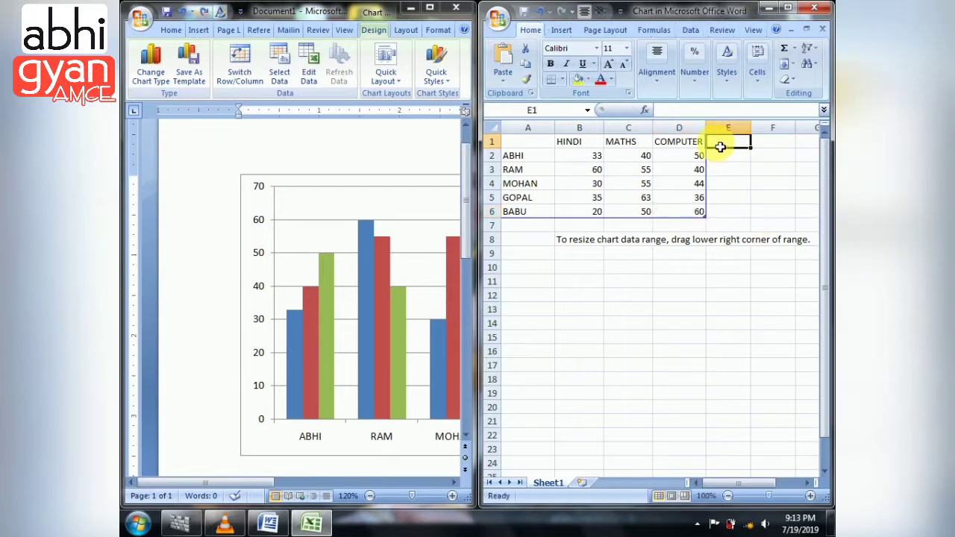
text(ENG)
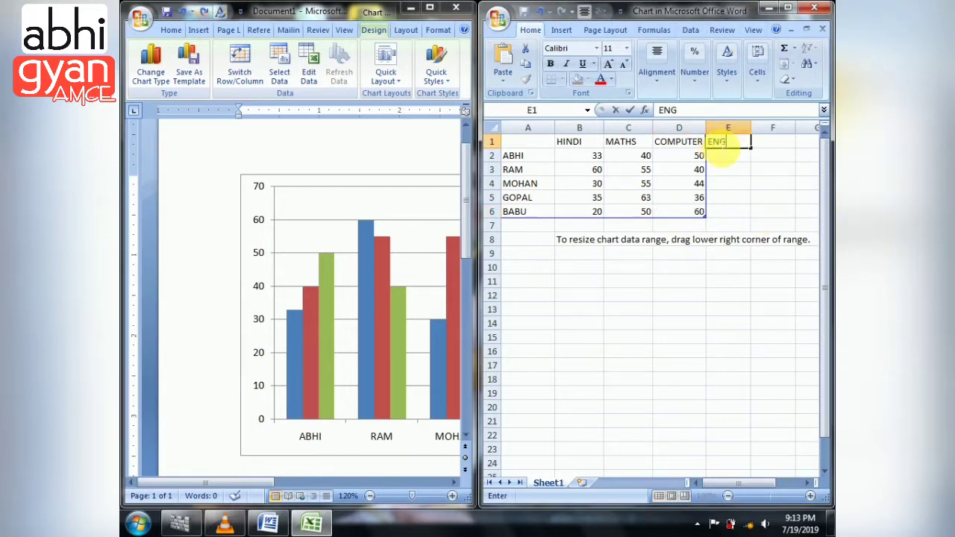
key(Return)
text(44)
key(Return)
text(22)
key(Return)
text(33)
key(Return)
text(55)
key(Return)
text(66)
key(Return)
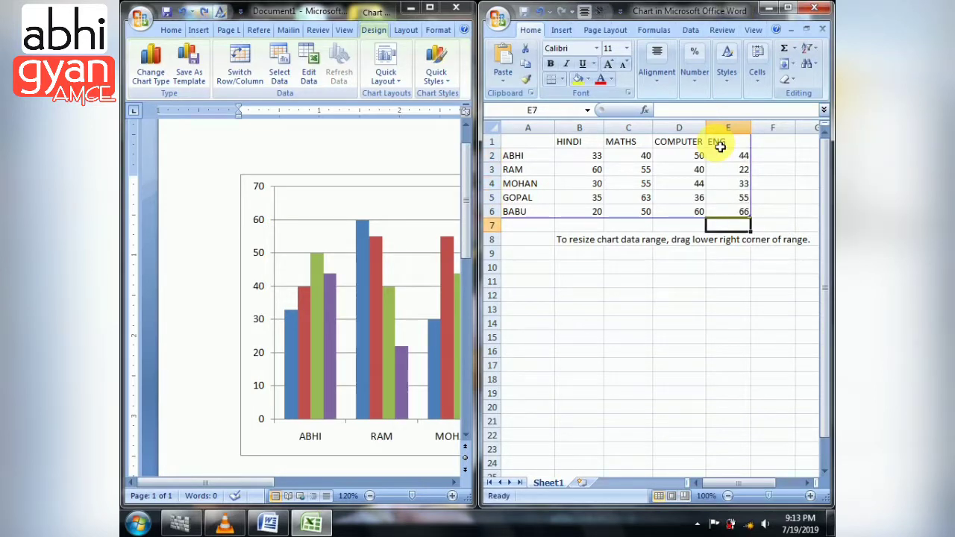
click(815, 7)
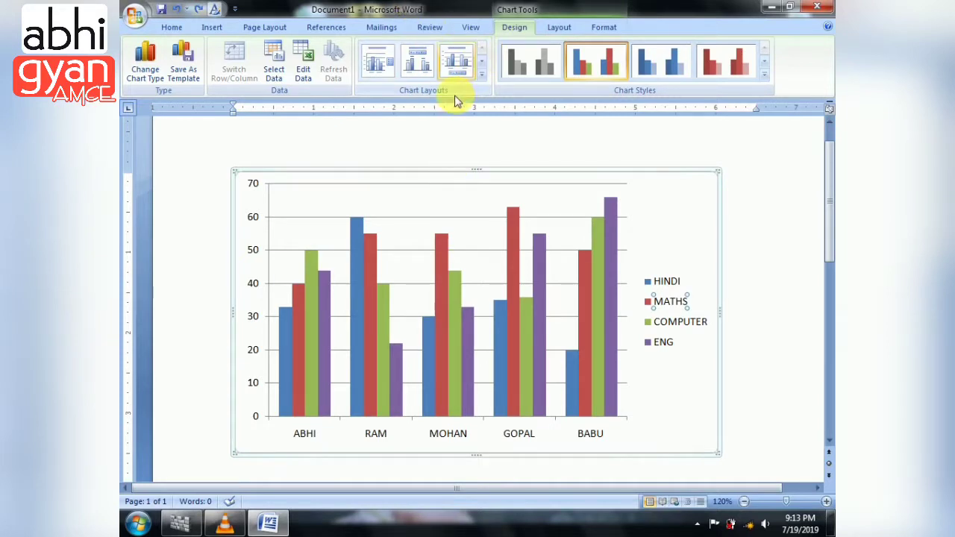
- Try out several Chart Layouts, finally applying Layout 1 with a title and right-side legend
click(481, 75)
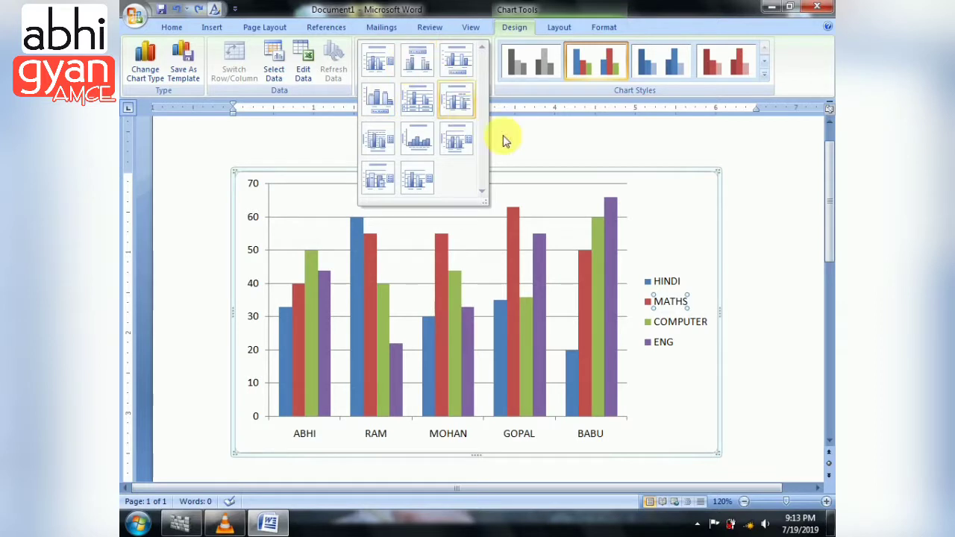
click(429, 65)
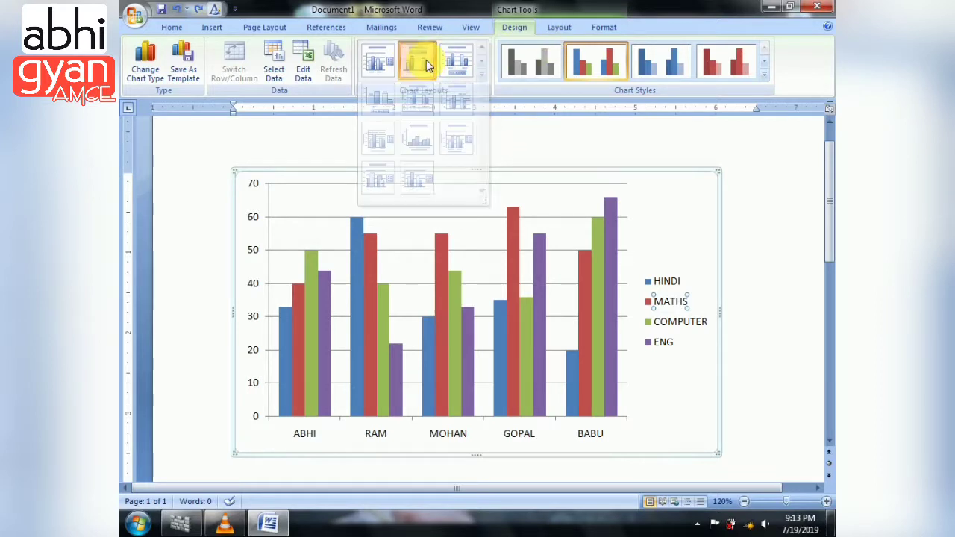
click(455, 59)
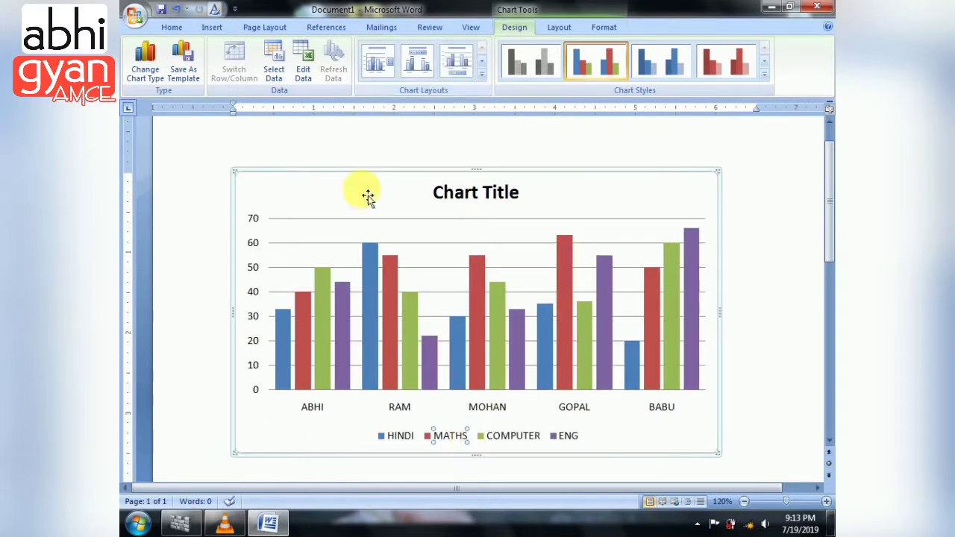
click(376, 67)
click(415, 64)
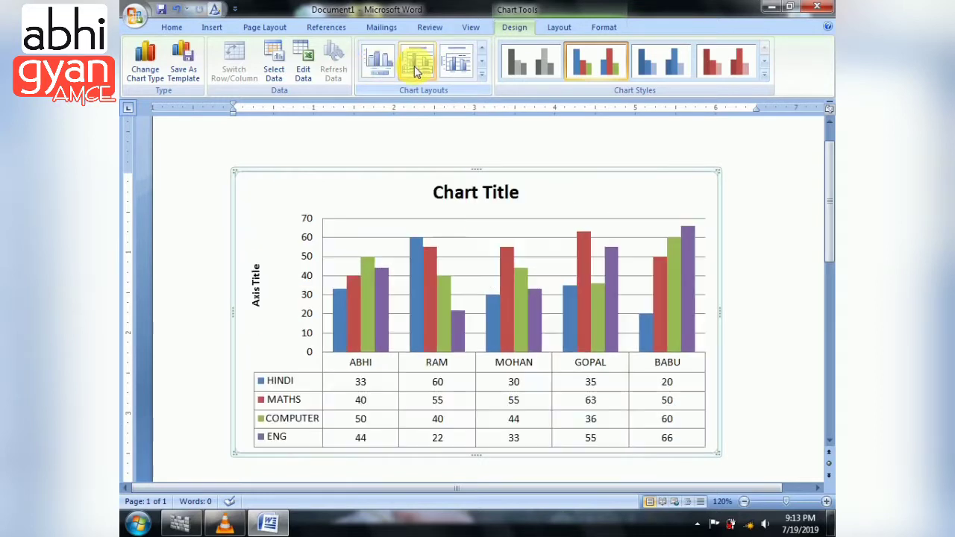
click(459, 66)
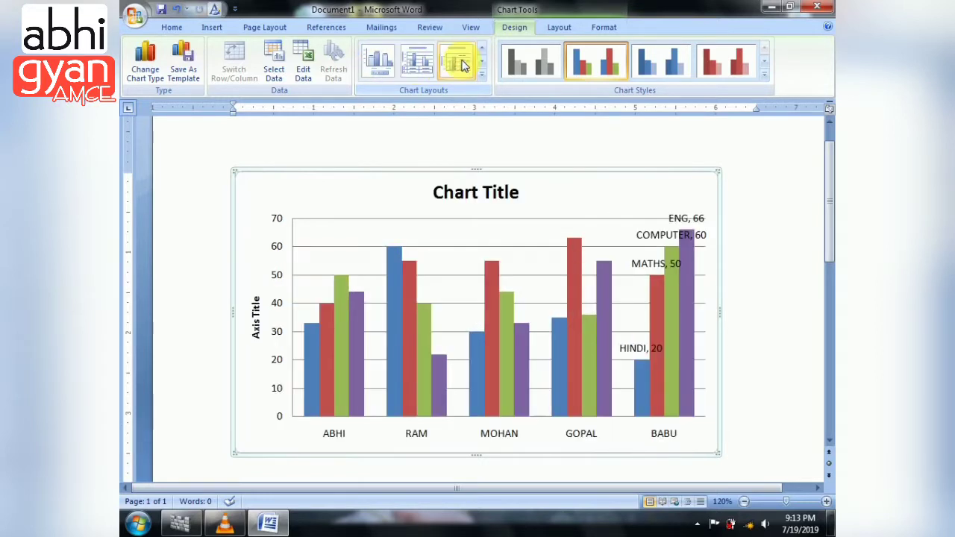
click(386, 64)
click(416, 65)
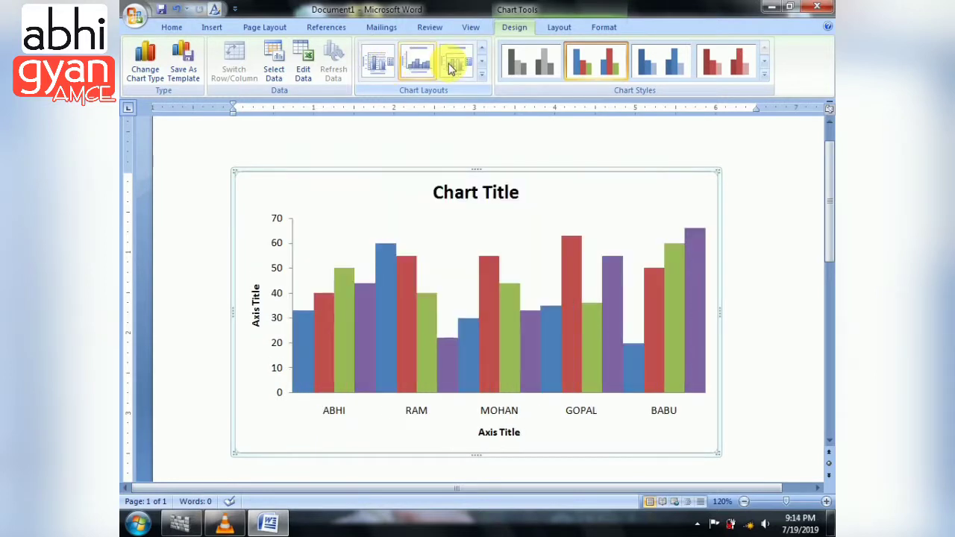
click(459, 65)
click(481, 60)
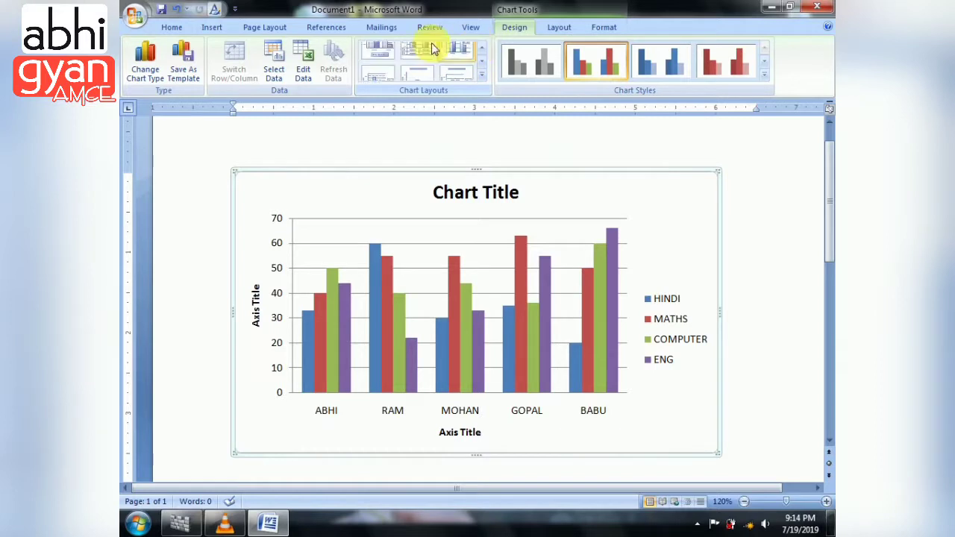
click(377, 59)
click(482, 48)
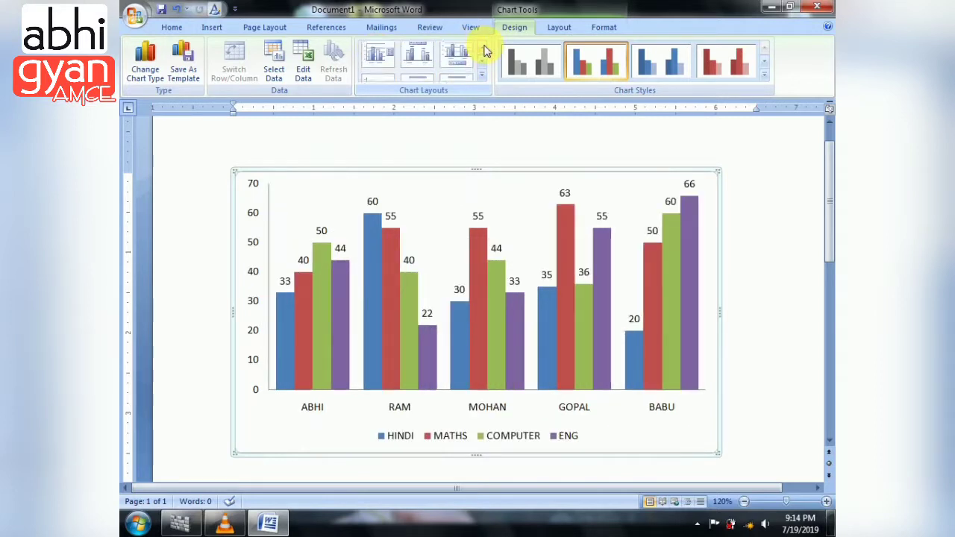
click(377, 61)
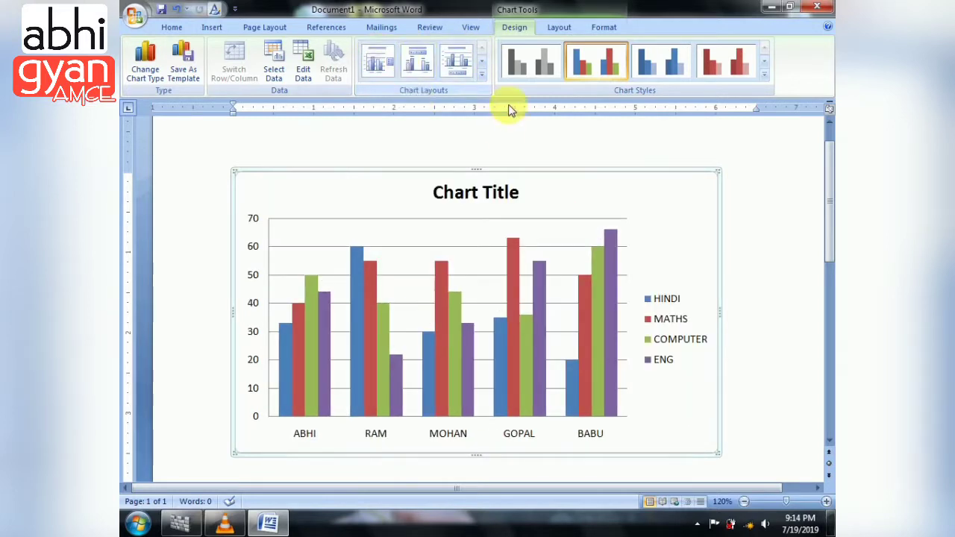
- Expand the Chart Styles gallery and apply a dark glossy style from its bottom row
click(764, 75)
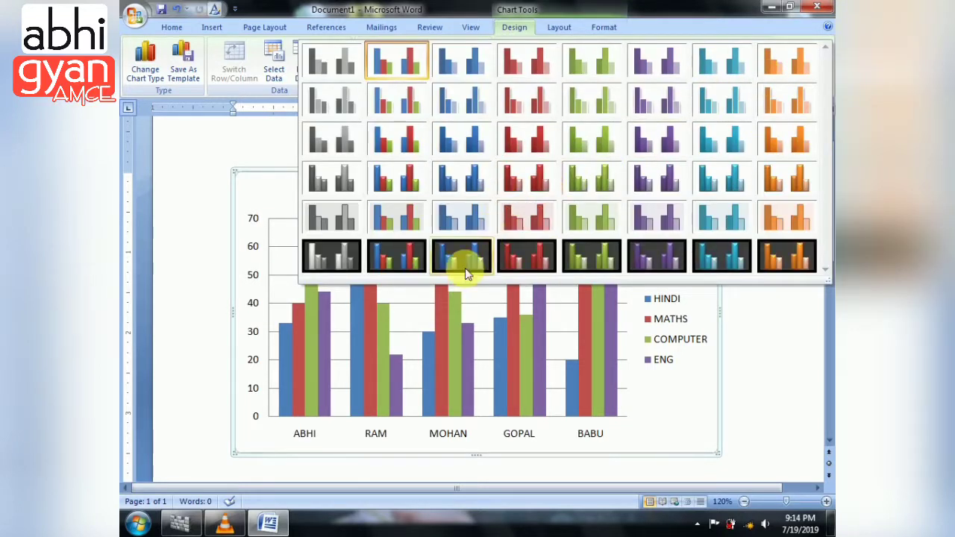
click(397, 258)
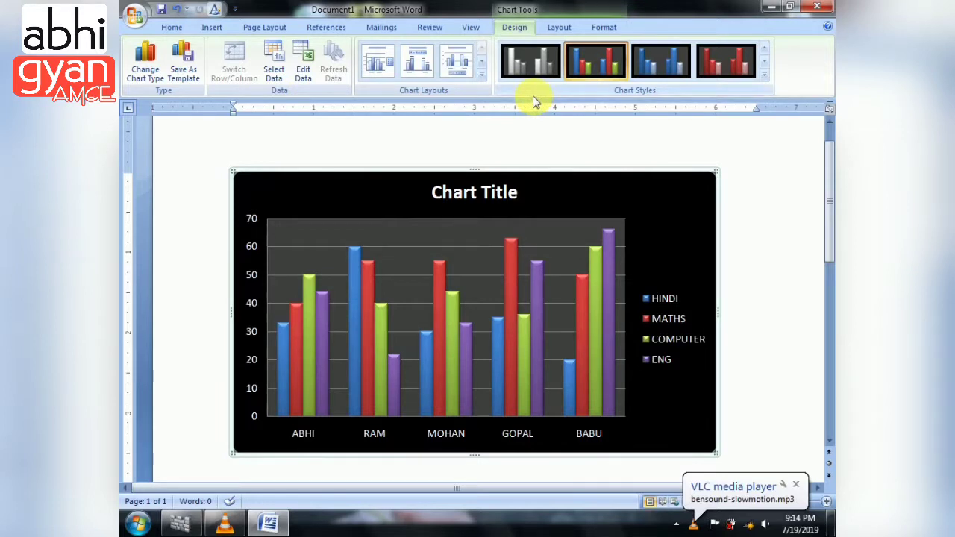
- On the Chart Tools Layout tab, pick Series 'MATHS' from the Current Selection list
click(557, 28)
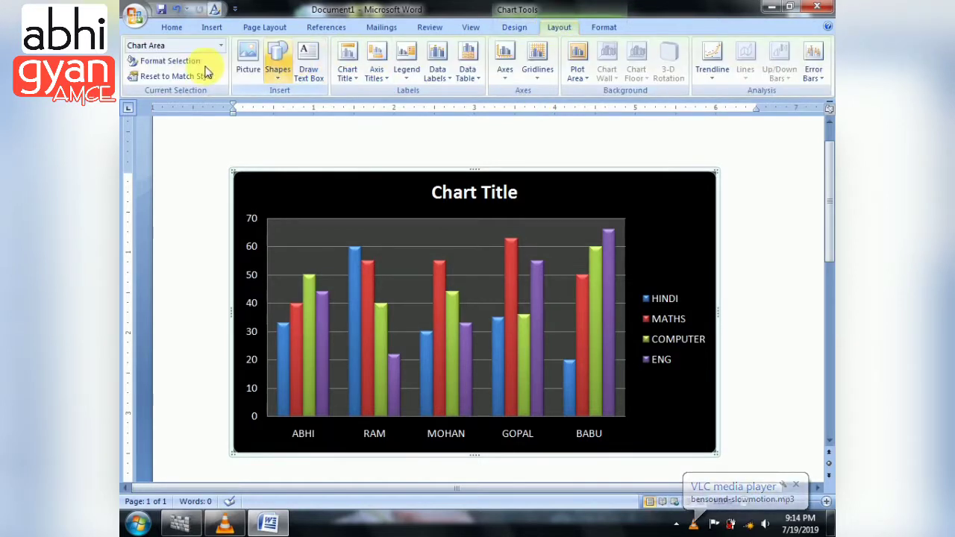
click(355, 267)
click(222, 47)
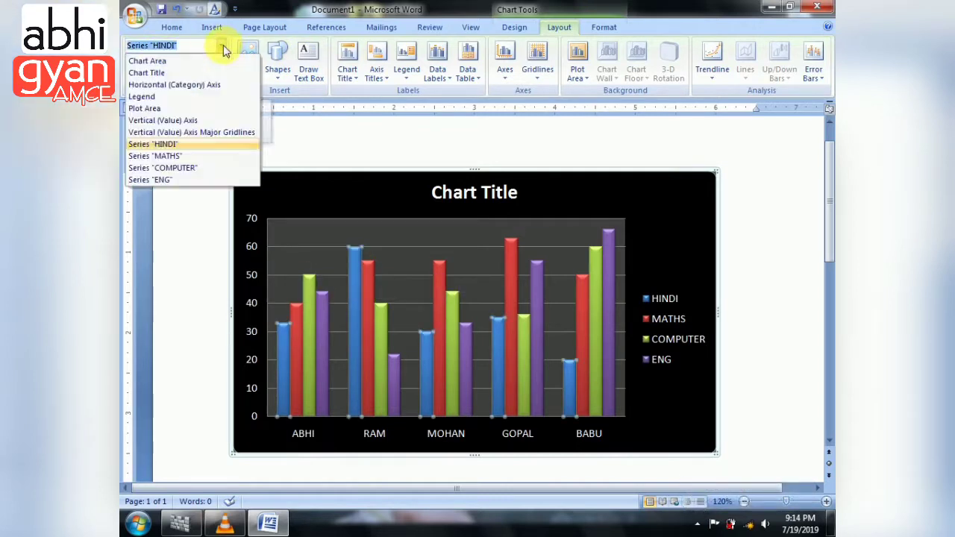
click(162, 120)
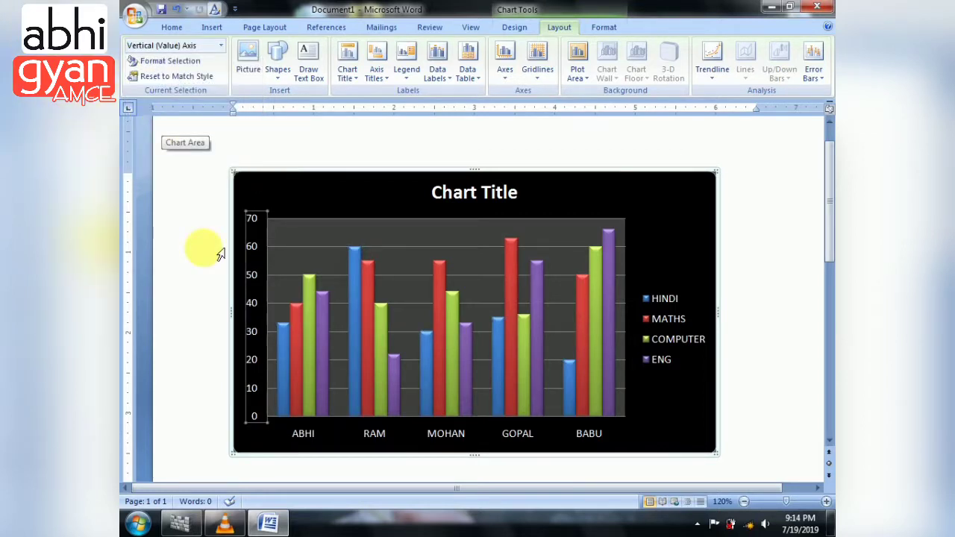
click(221, 45)
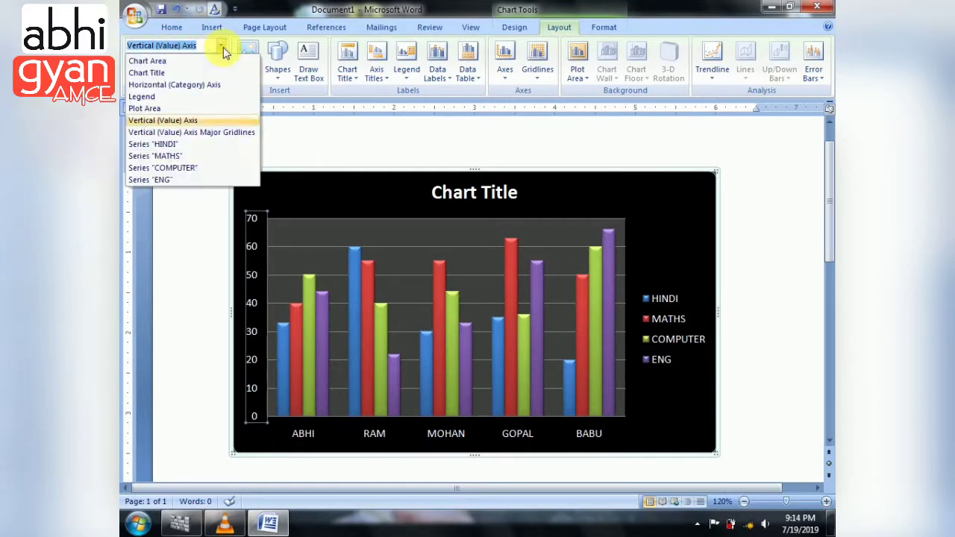
click(169, 156)
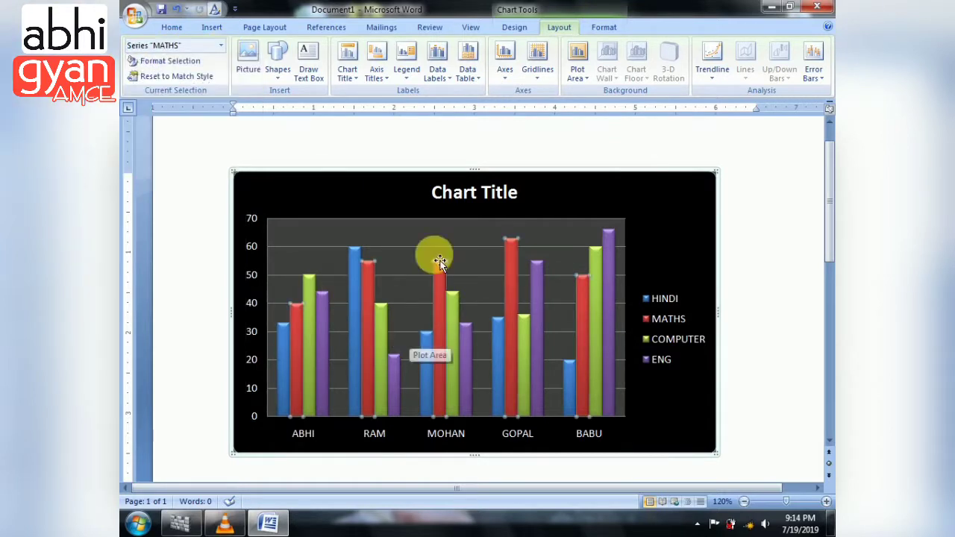
- Try a yellow fill on the MATHS bars, then reset them to match the style
click(601, 28)
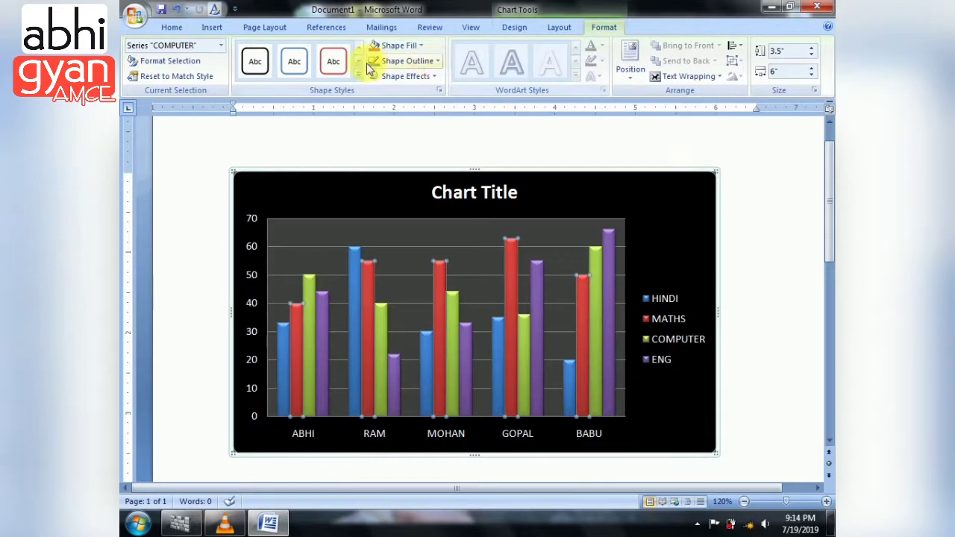
click(409, 46)
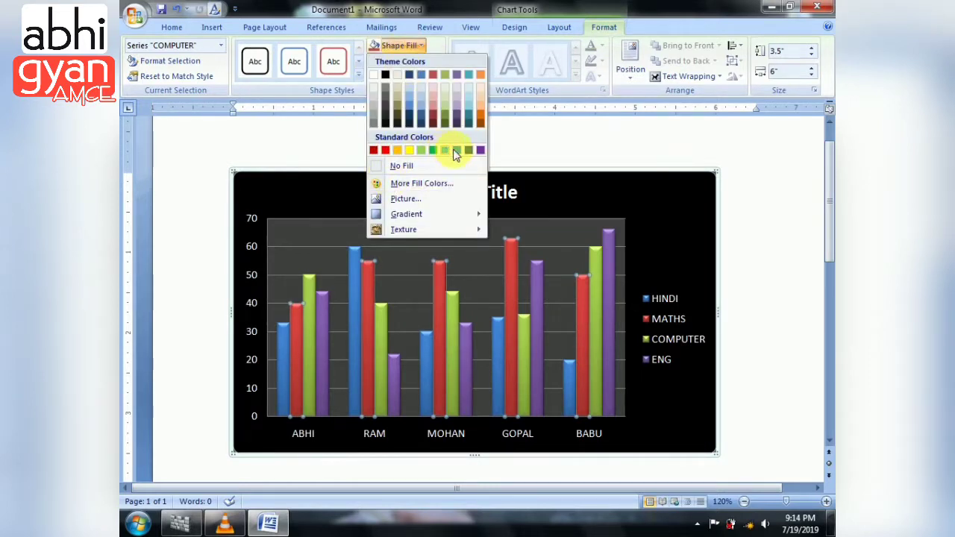
click(412, 151)
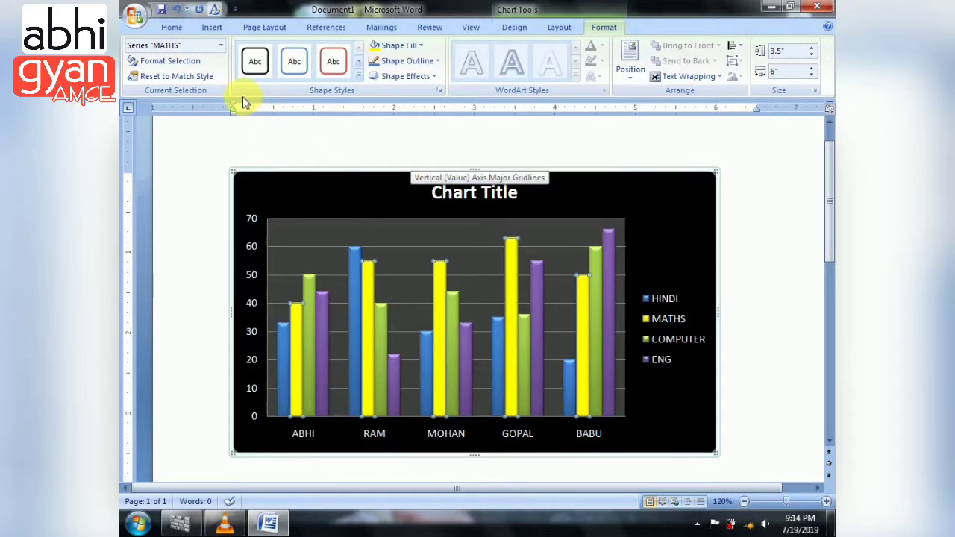
click(188, 77)
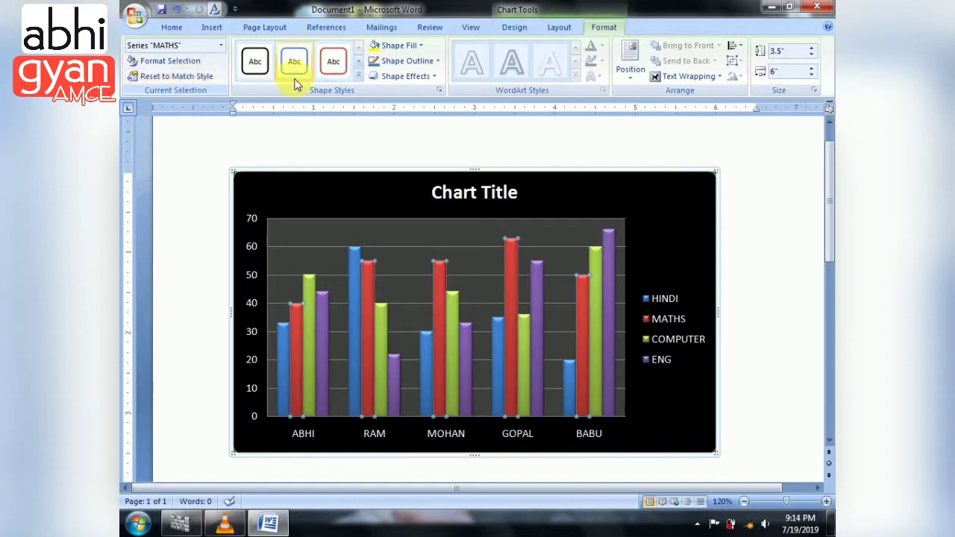
- Apply the Intense Effect – Accent 6 shape style so the MATHS bars turn glossy orange
click(358, 76)
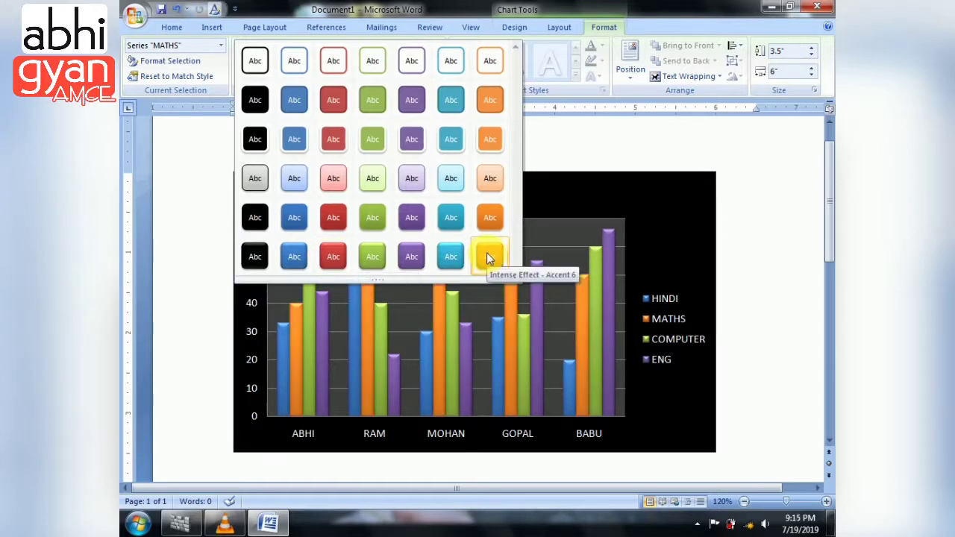
click(550, 213)
click(359, 75)
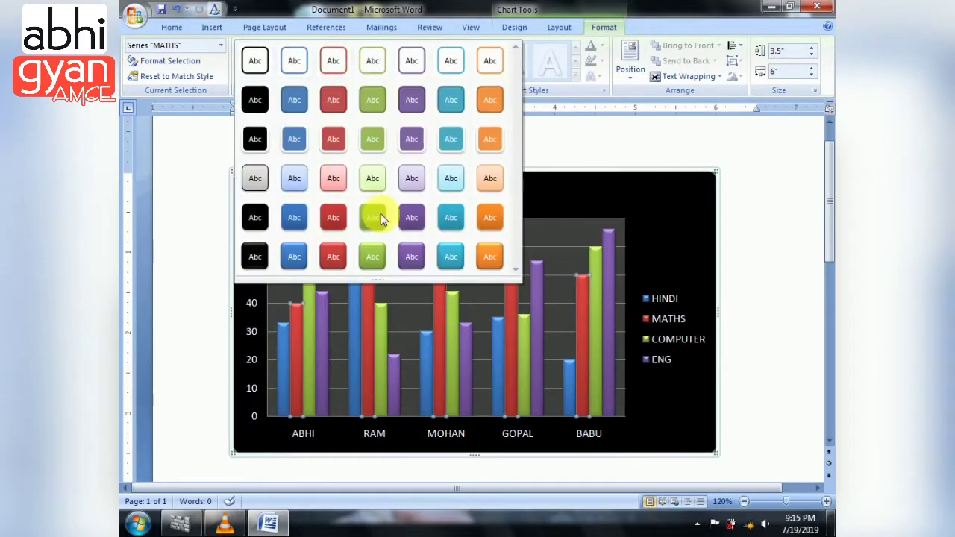
click(495, 254)
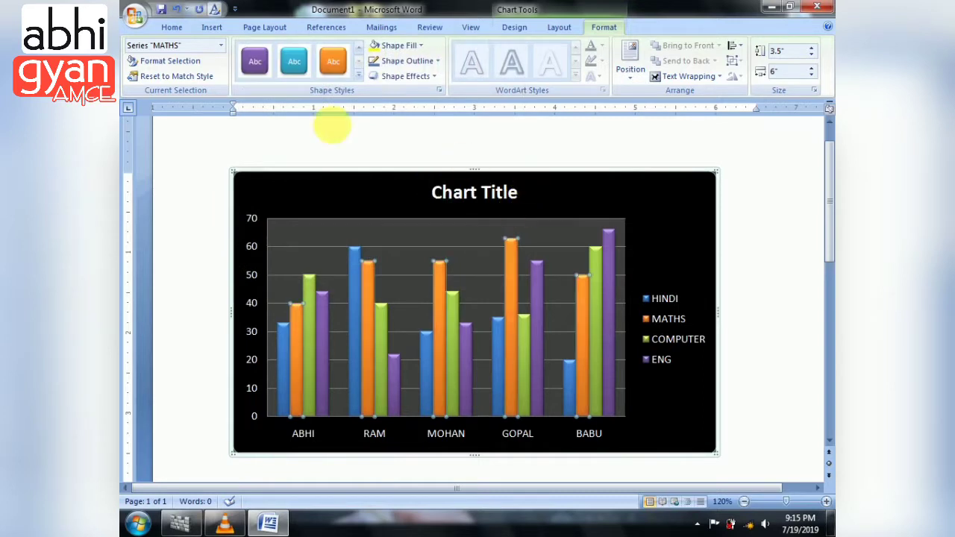
click(362, 225)
click(348, 198)
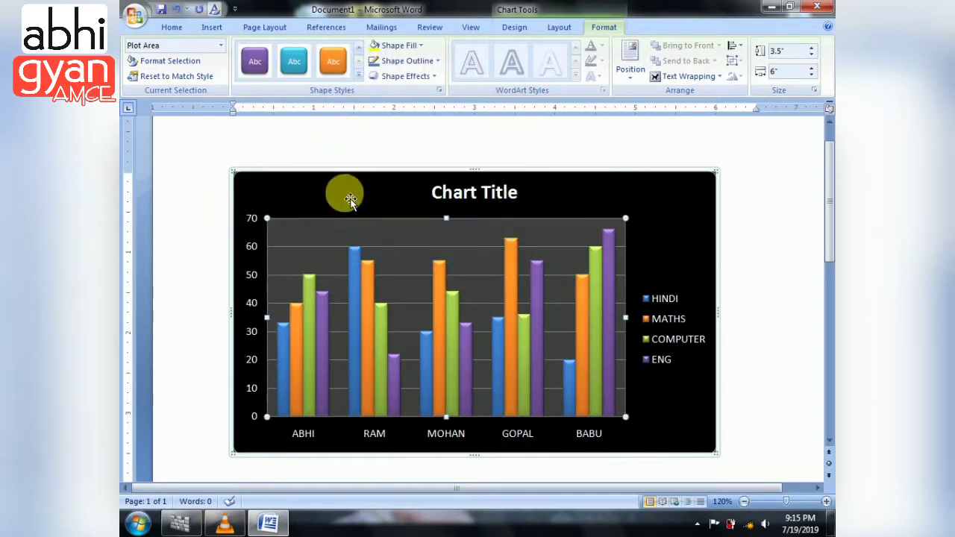
- Style the chart area orange and give the plot area a glossy blue shape style
click(275, 64)
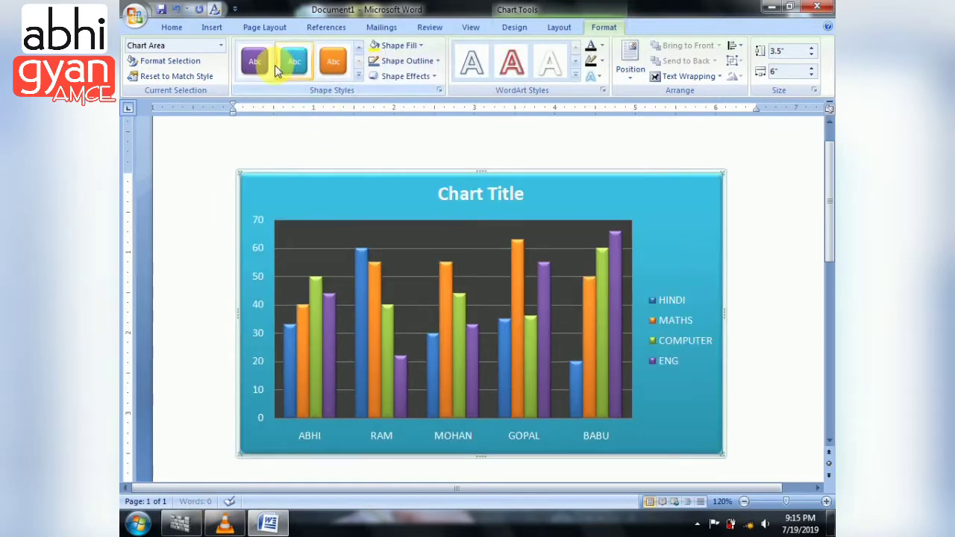
click(334, 63)
click(334, 230)
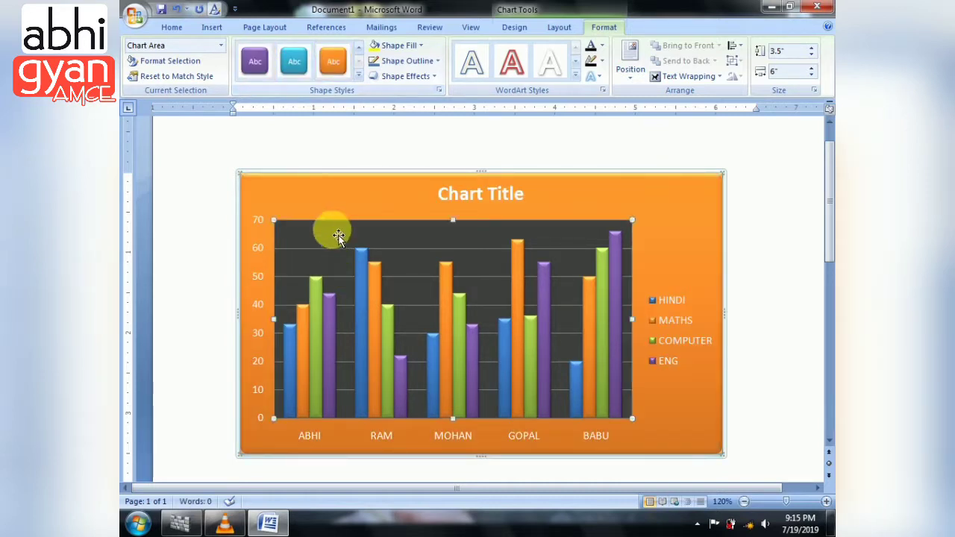
click(303, 66)
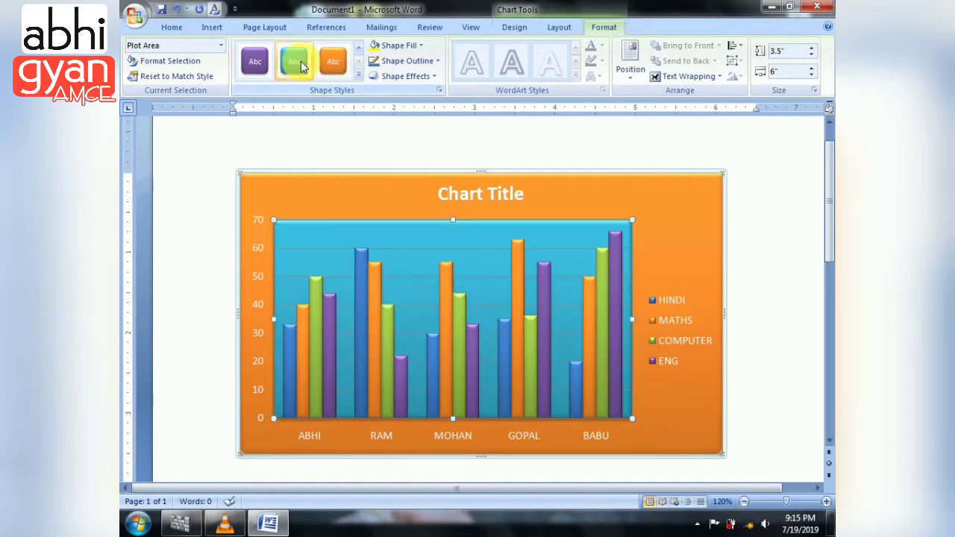
- Replace the plot area's blue style with the fossil-fish texture fill
click(247, 60)
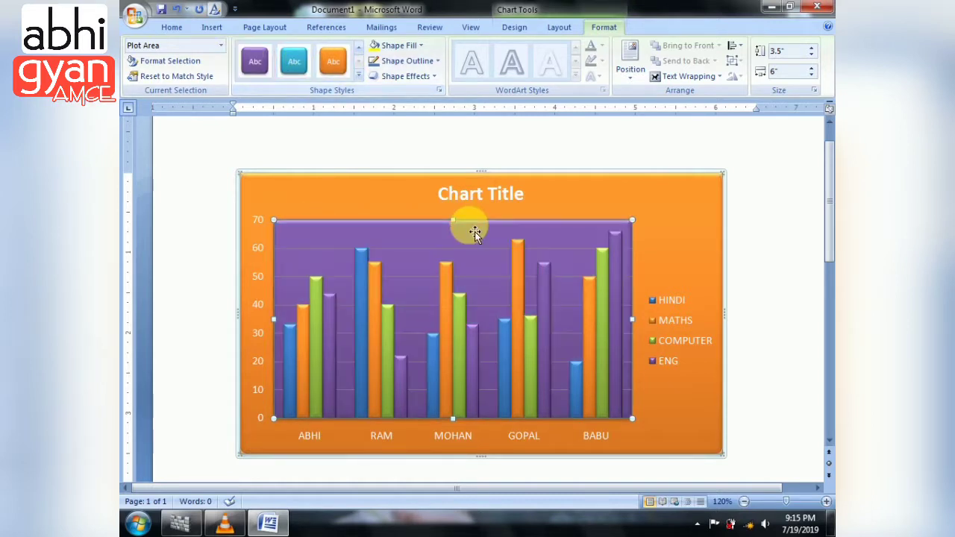
click(359, 76)
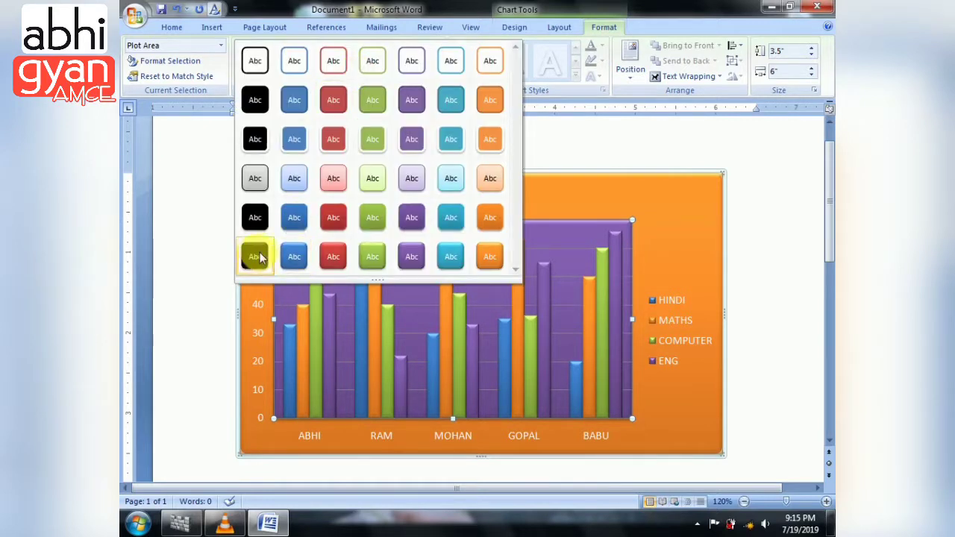
click(334, 255)
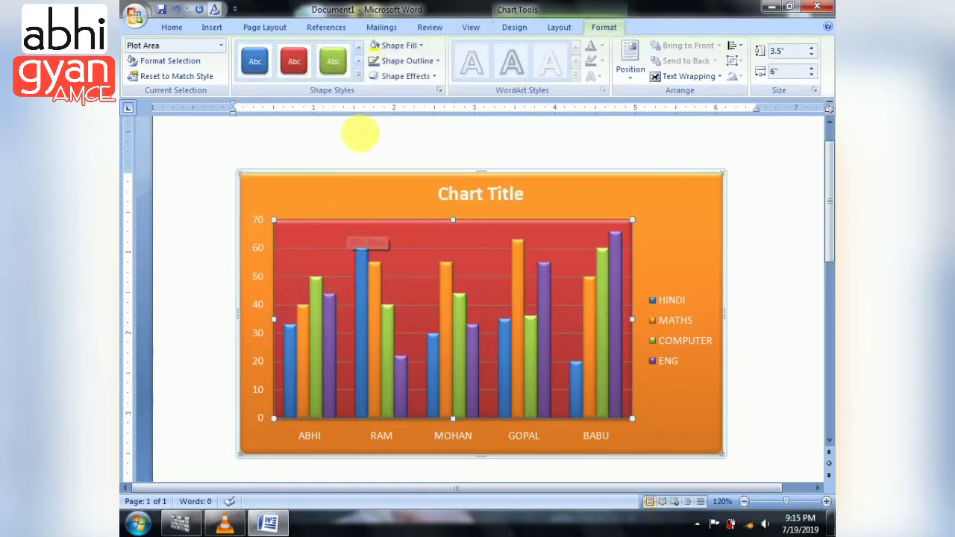
click(420, 45)
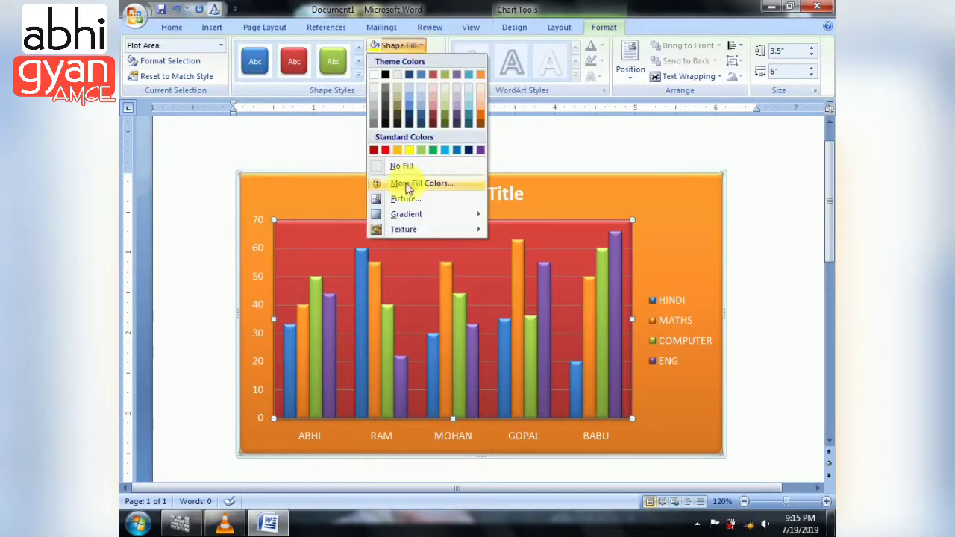
click(409, 105)
click(421, 46)
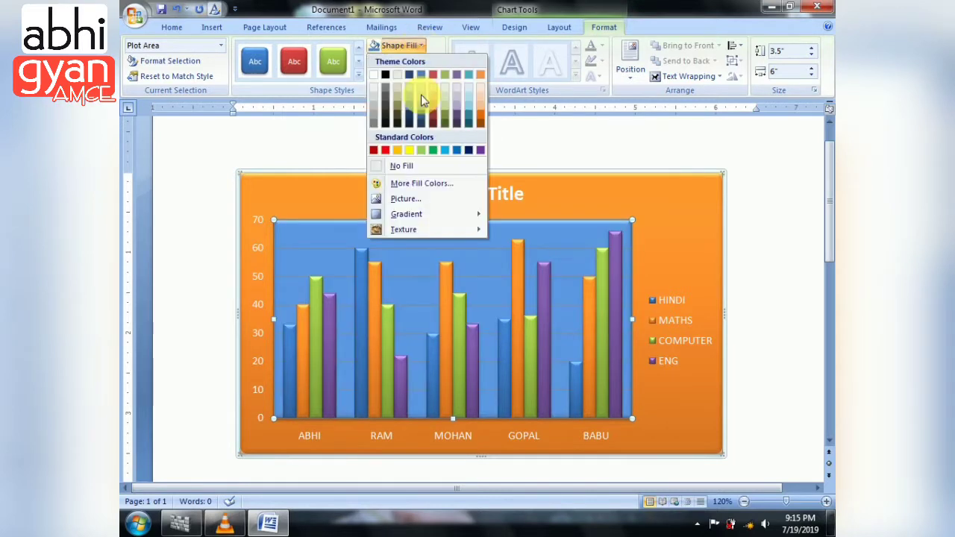
mouse_move(404, 229)
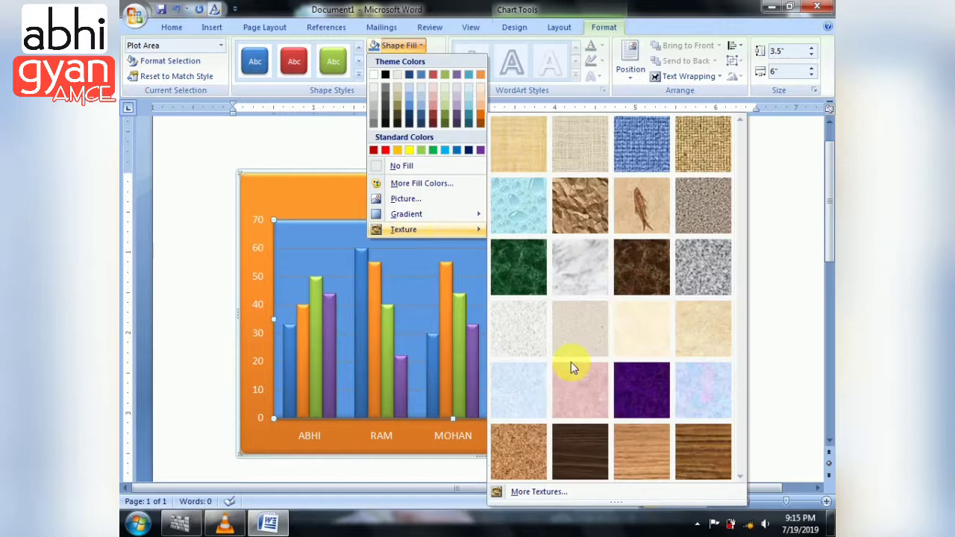
click(648, 213)
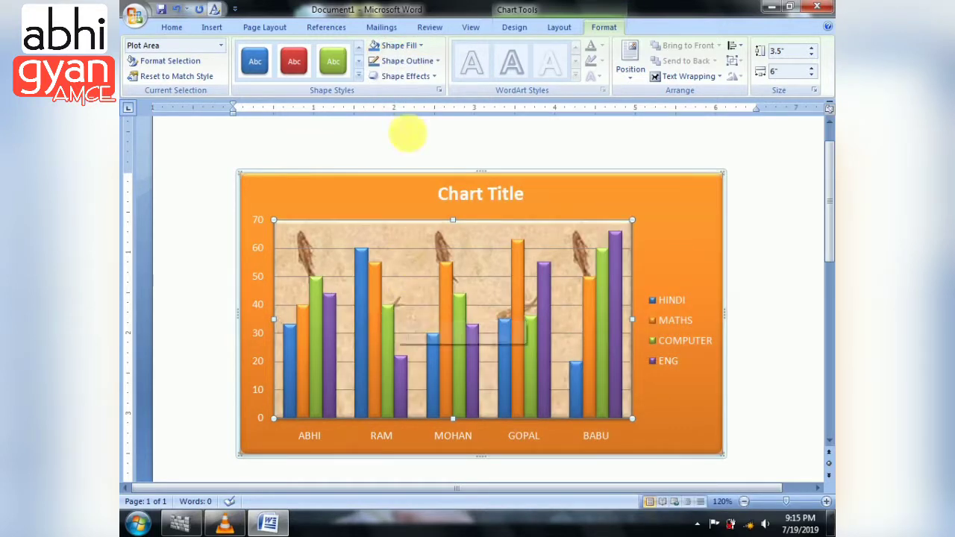
click(409, 61)
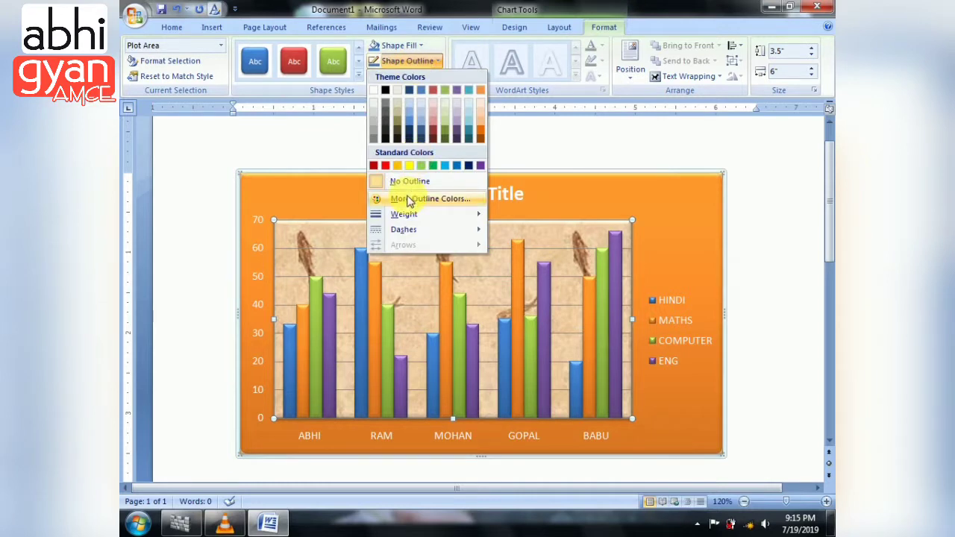
mouse_move(404, 214)
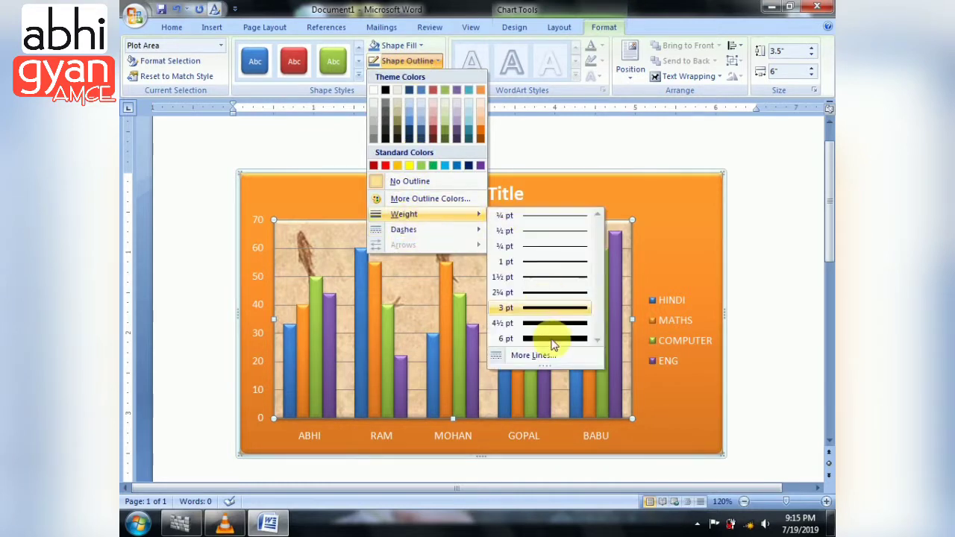
- Thicken the plot area's outline to 3 pt and colour it yellow
click(553, 340)
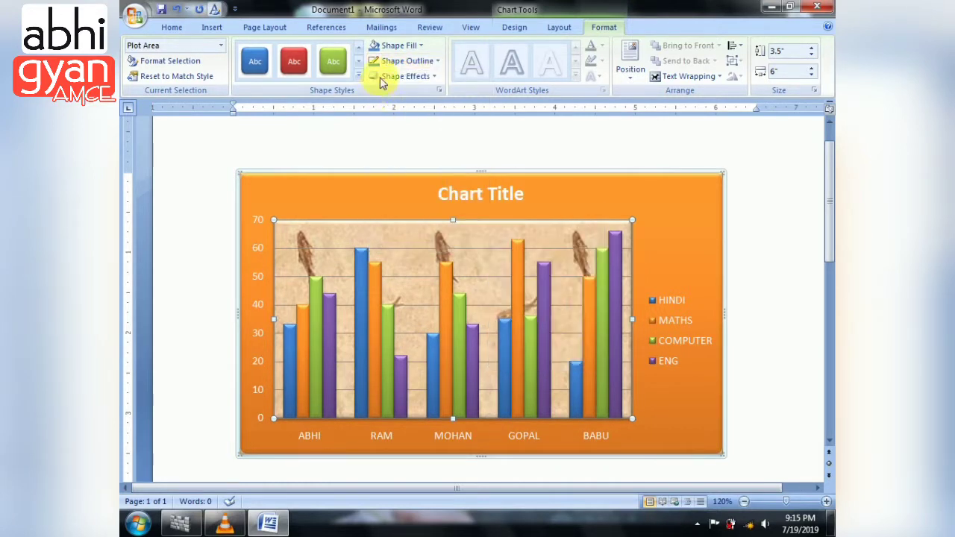
click(409, 62)
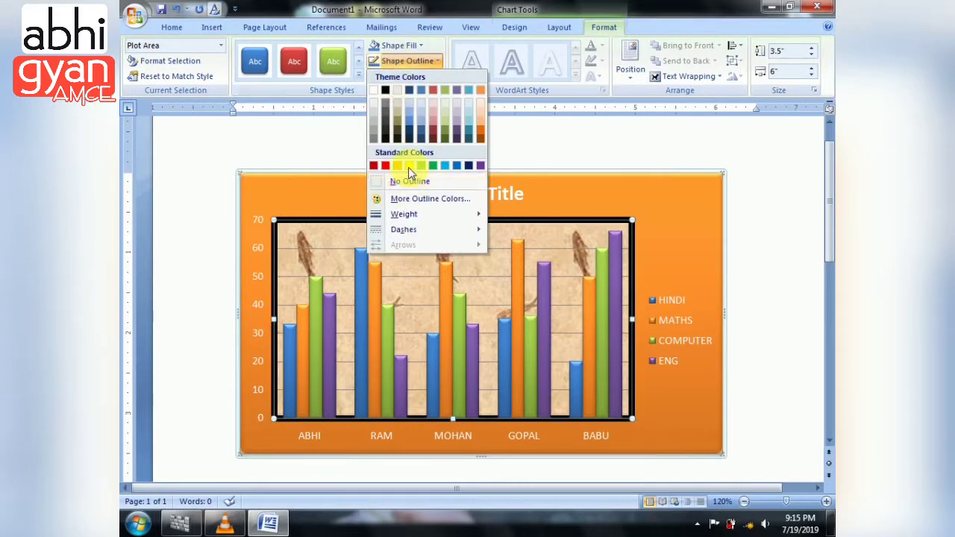
key(Escape)
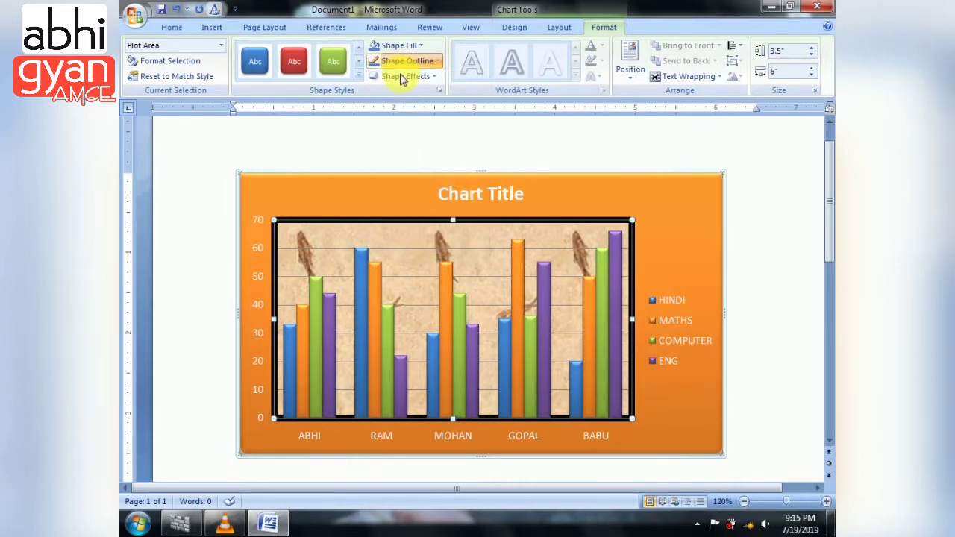
click(402, 77)
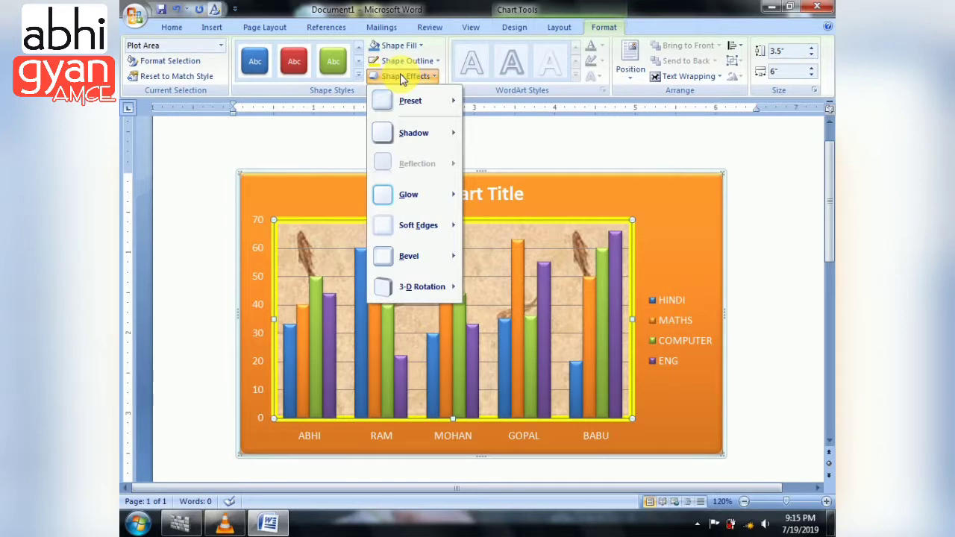
- Apply a brown 3-D preset effect to the plot area
mouse_move(414, 132)
click(399, 76)
click(392, 76)
mouse_move(410, 101)
click(524, 254)
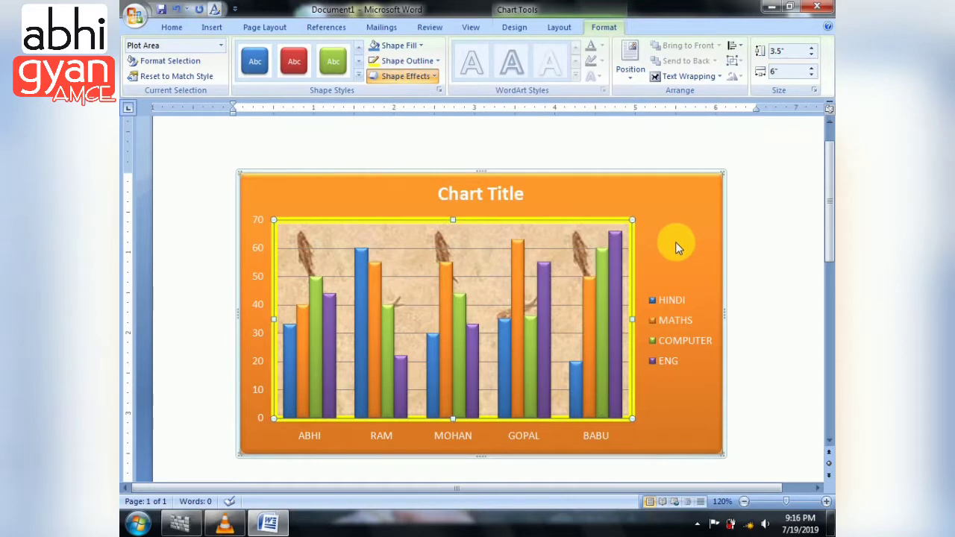
click(676, 242)
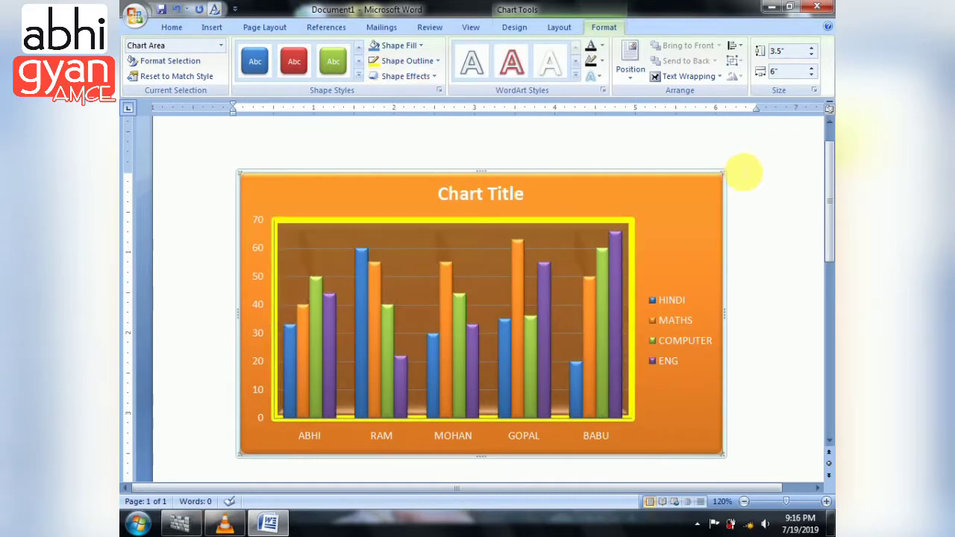
click(744, 172)
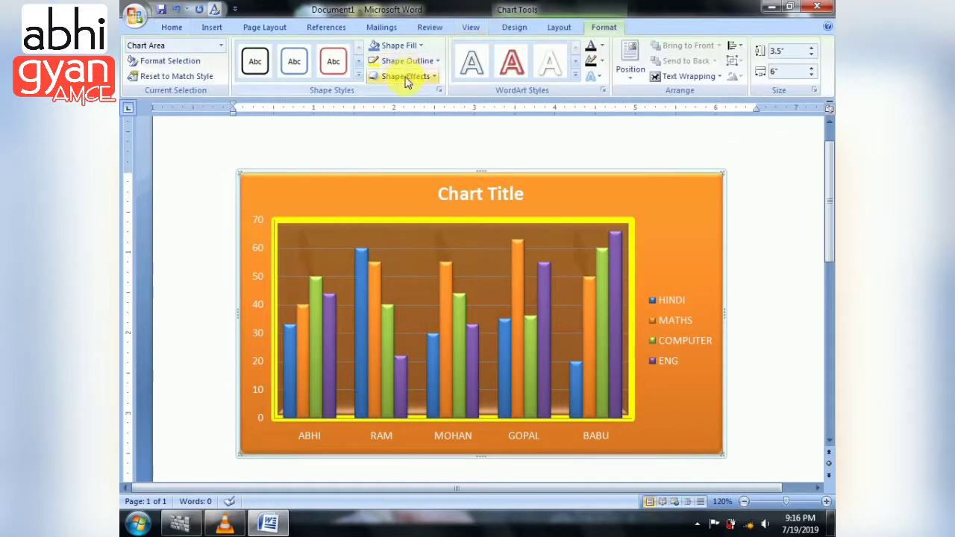
- Give the chart area a glow, 50 Point soft edges and a 3-D rotation preset
click(404, 76)
click(522, 384)
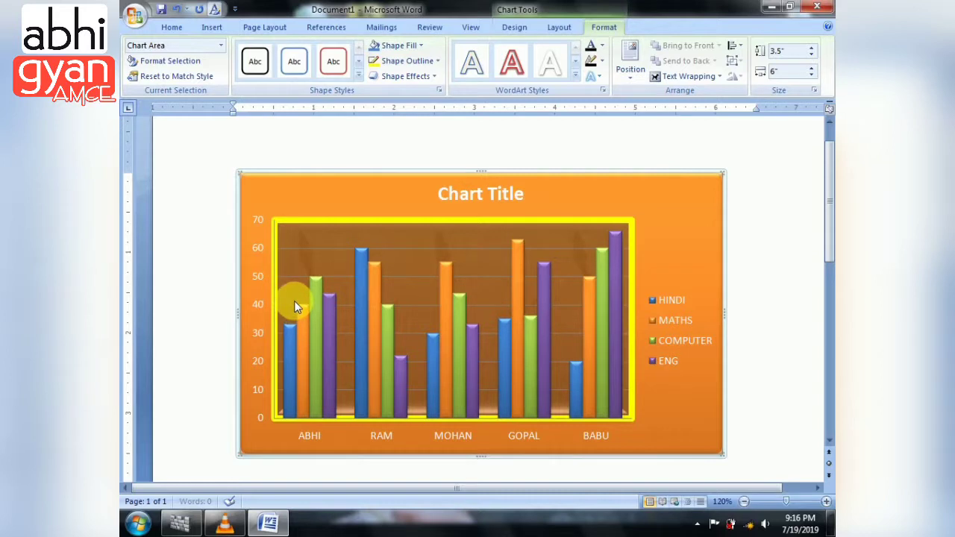
click(403, 76)
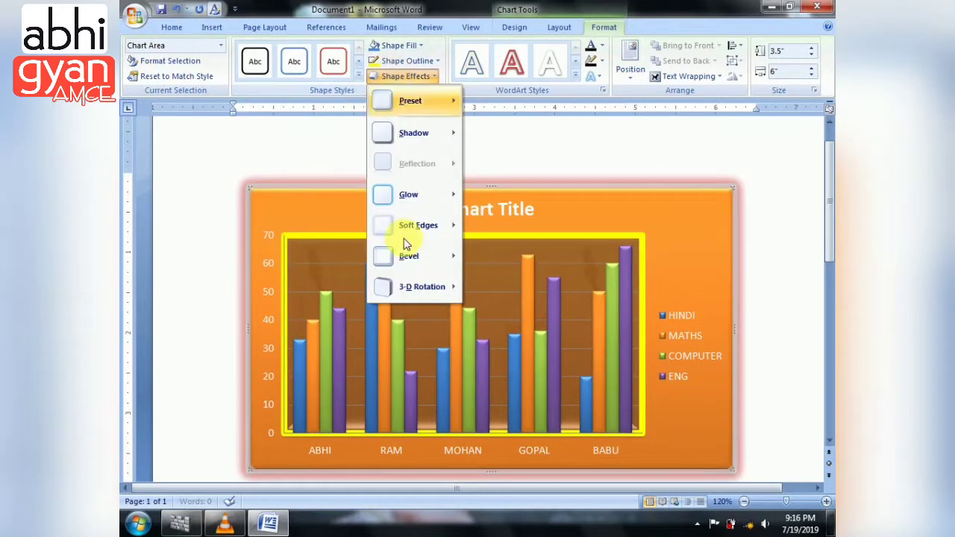
mouse_move(418, 225)
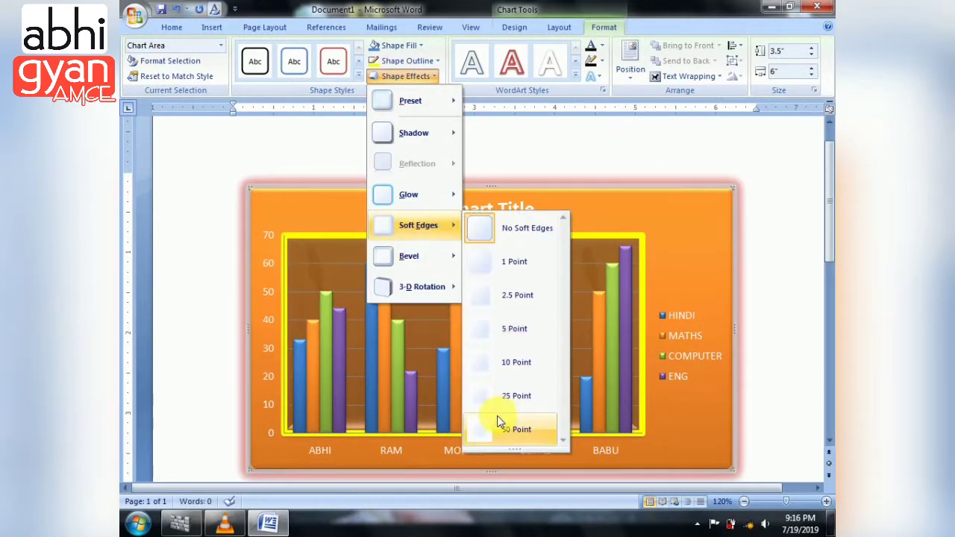
click(499, 422)
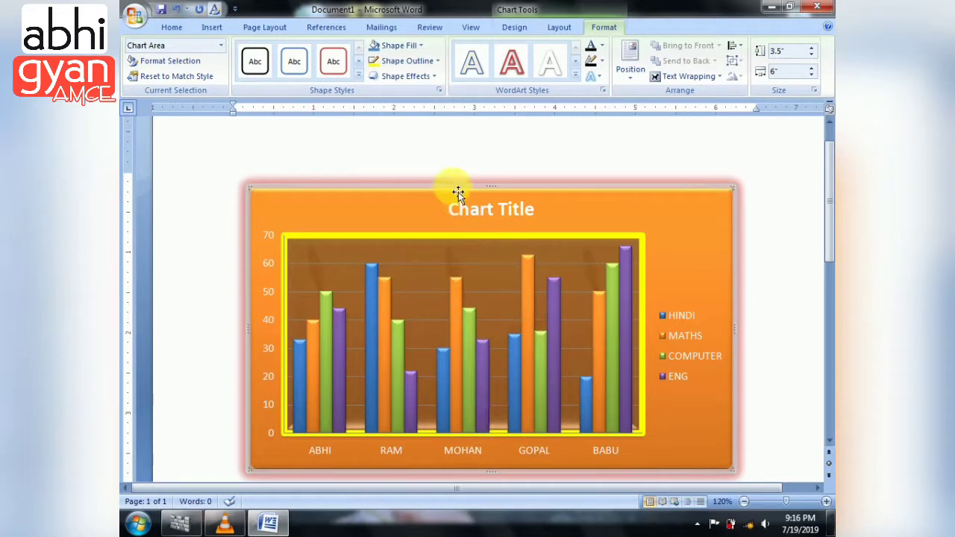
click(401, 78)
mouse_move(414, 256)
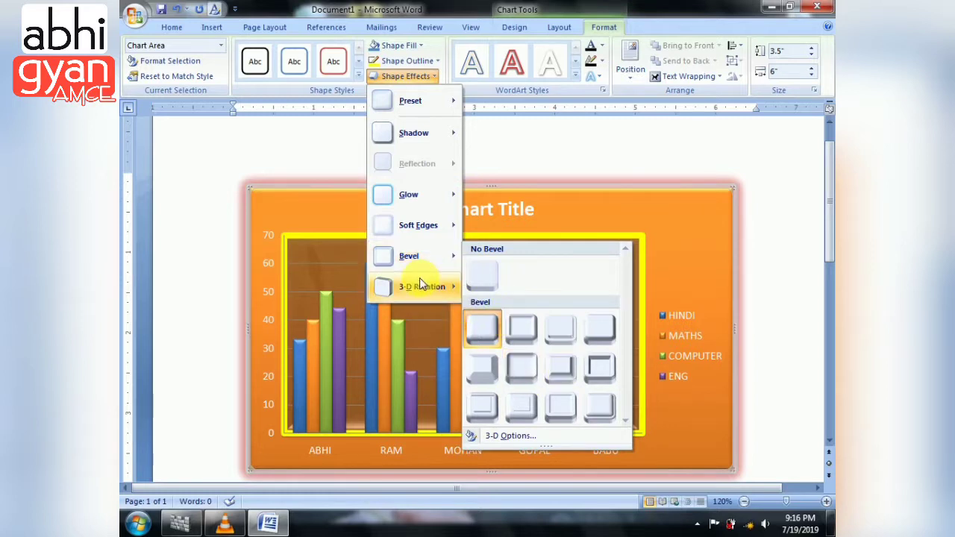
mouse_move(422, 287)
click(526, 277)
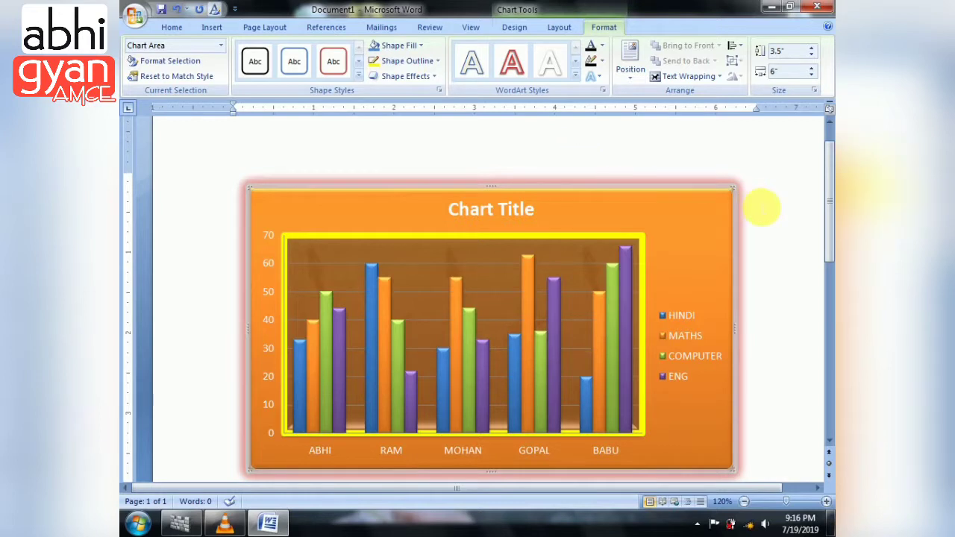
click(638, 182)
scroll(620, 176, down, 1)
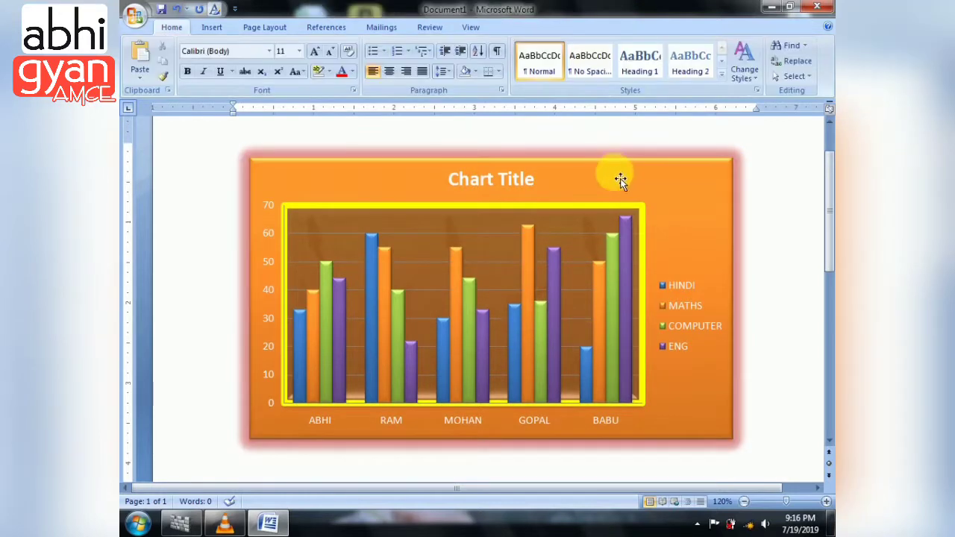
click(335, 336)
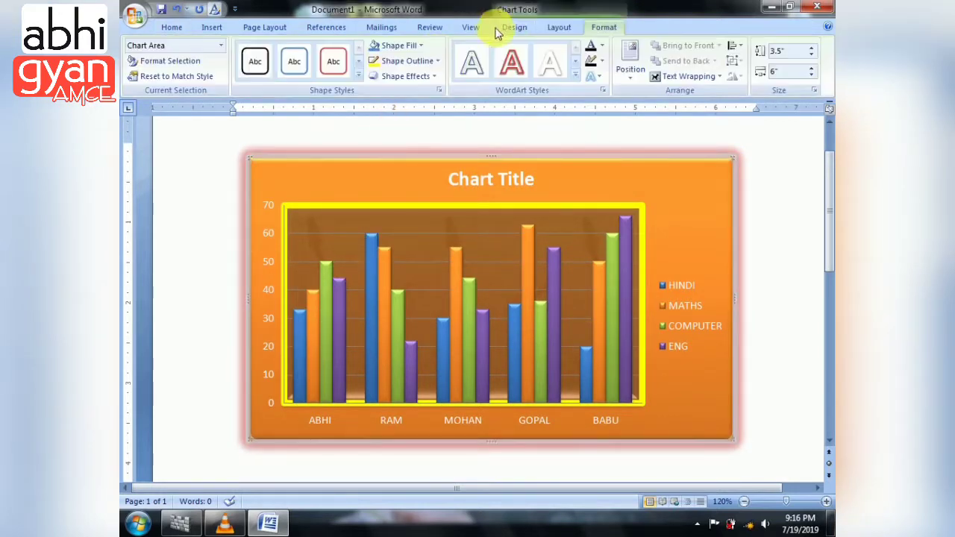
- Apply a blue WordArt style to the chart's title, axis labels and legend text
click(576, 77)
click(512, 195)
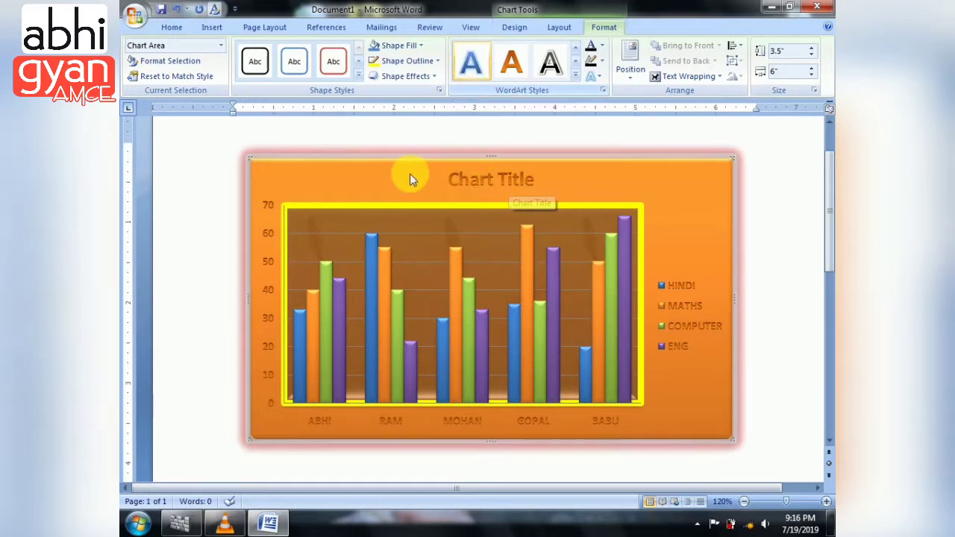
click(601, 47)
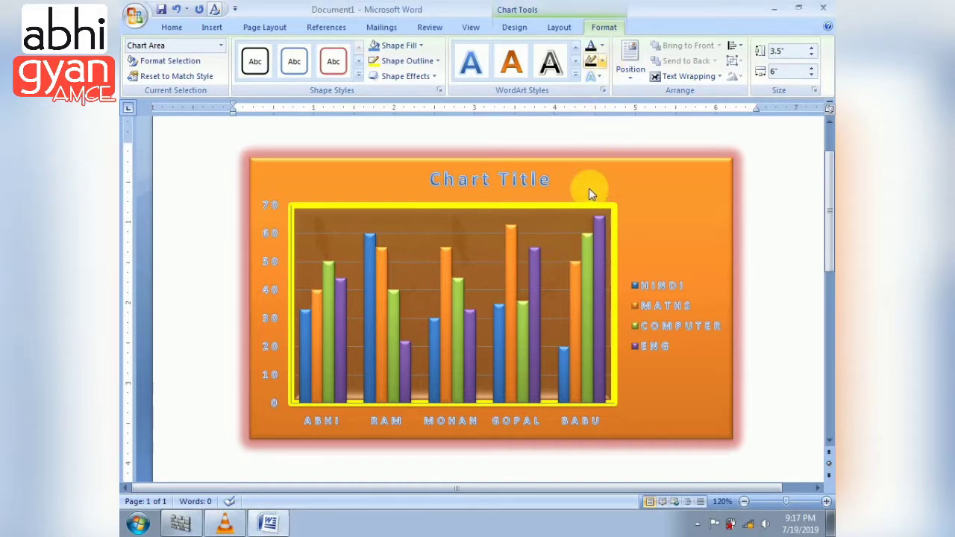
- Make the chart text white with no outline
click(451, 185)
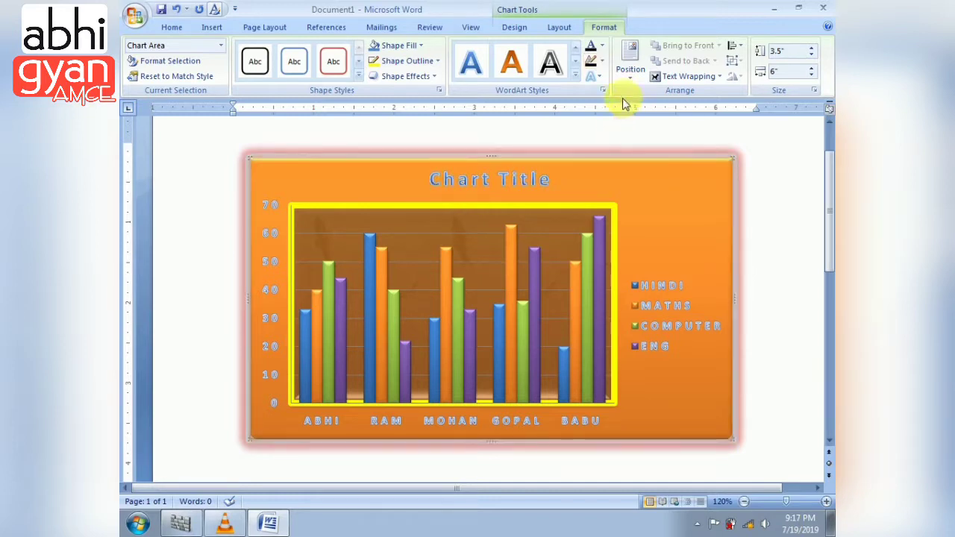
click(603, 68)
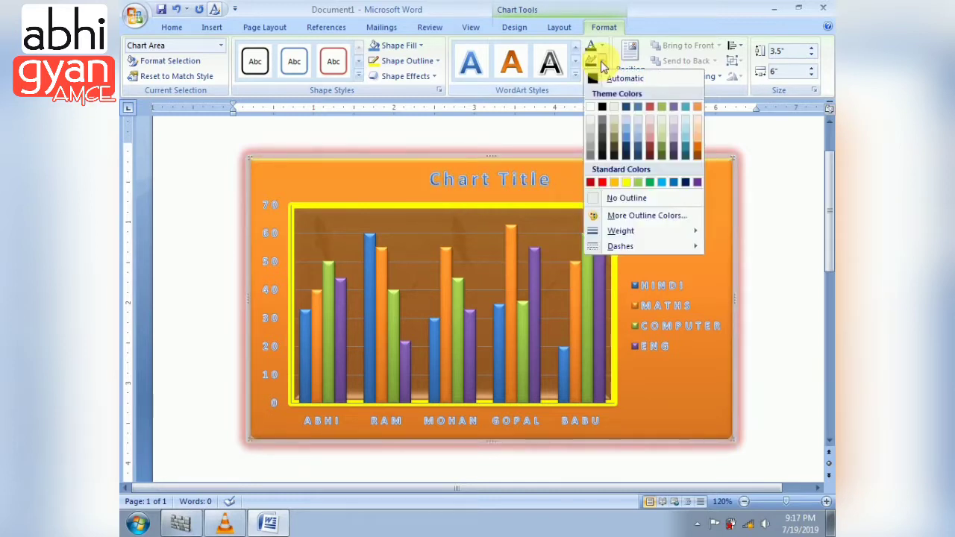
click(614, 197)
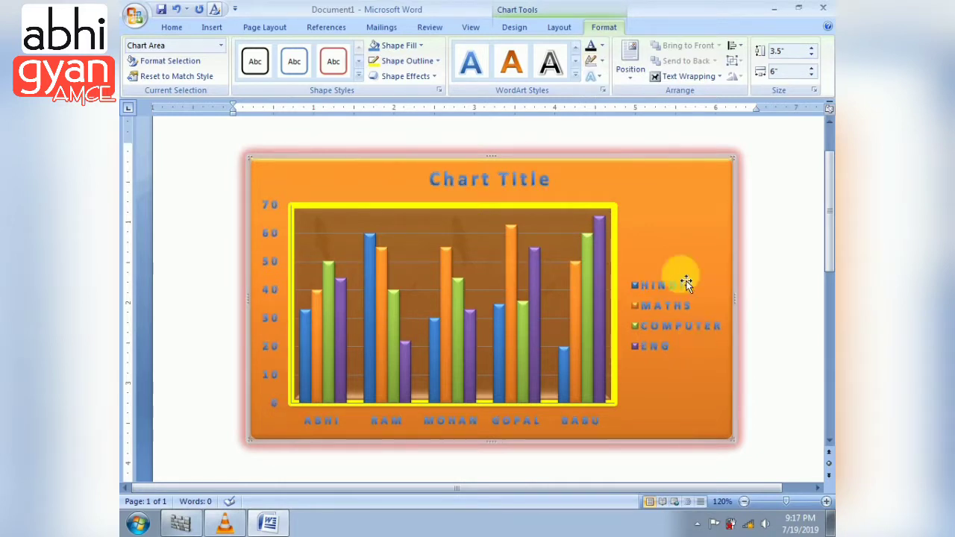
click(602, 46)
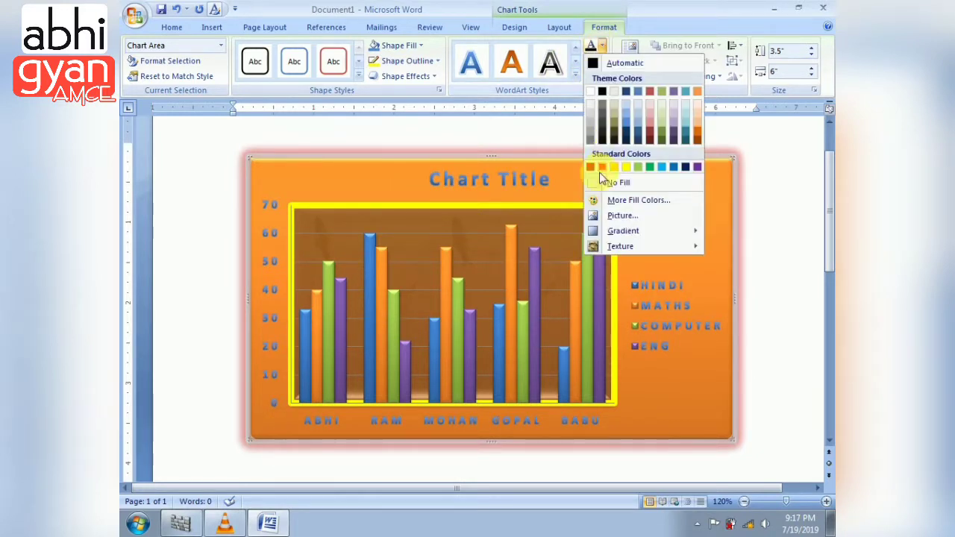
click(593, 94)
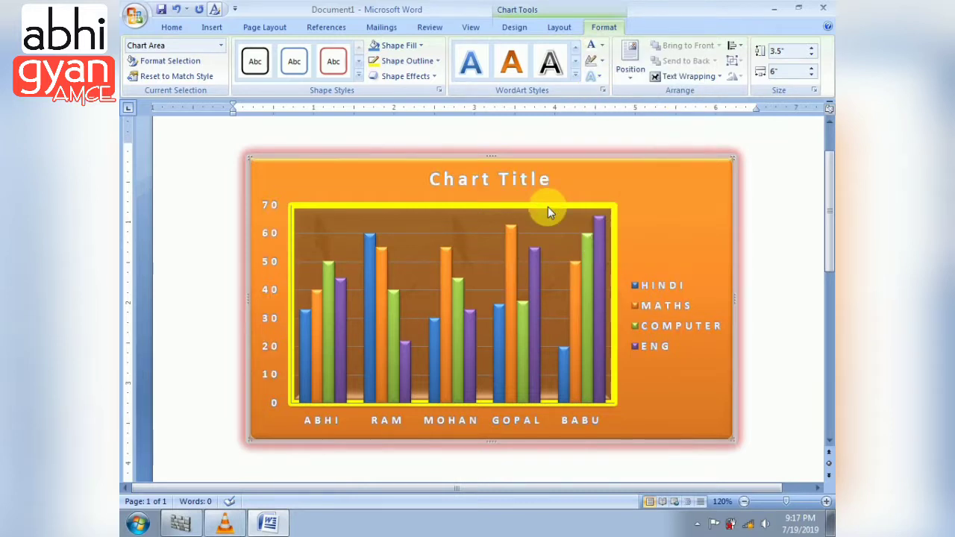
- Add a reflection variation beneath the chart text
click(594, 77)
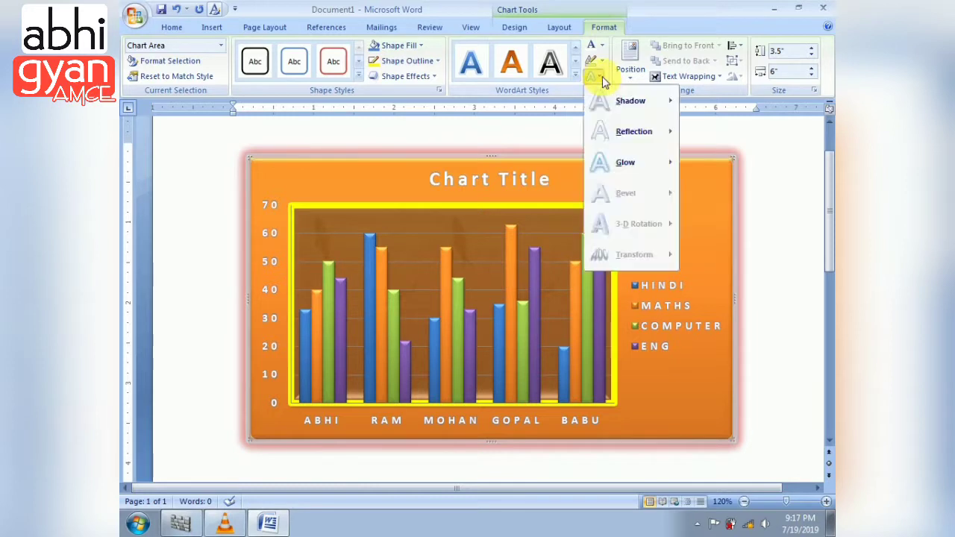
mouse_move(634, 131)
key(Escape)
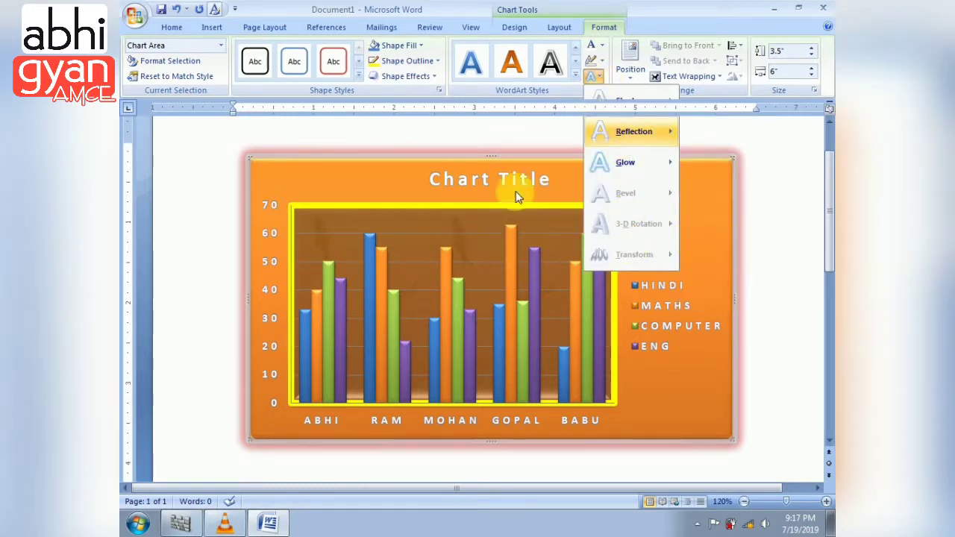
click(672, 363)
click(558, 26)
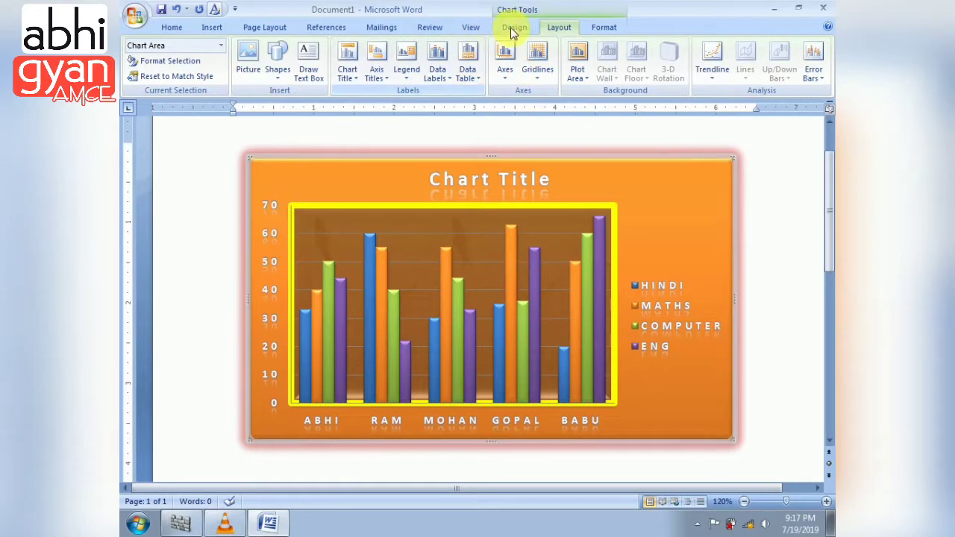
click(514, 27)
click(605, 25)
click(560, 27)
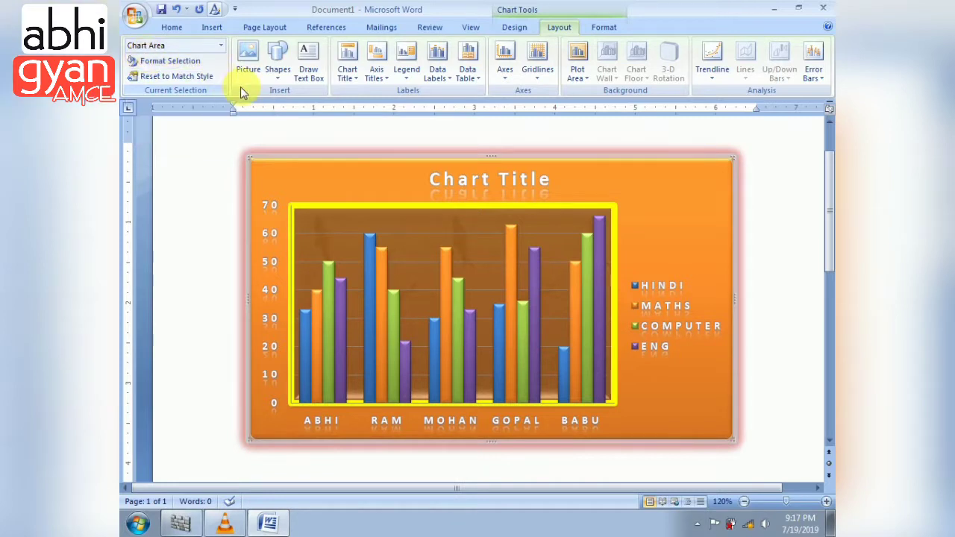
click(506, 31)
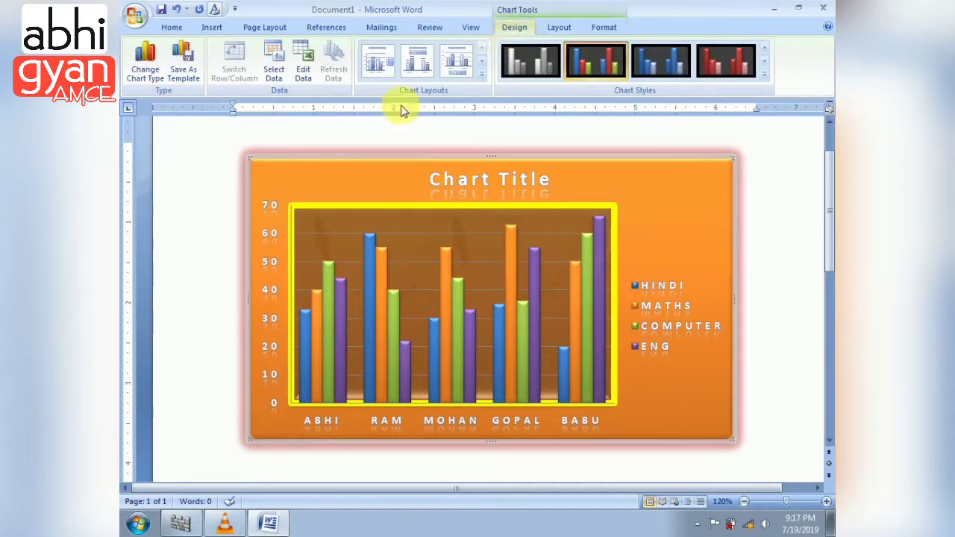
click(565, 26)
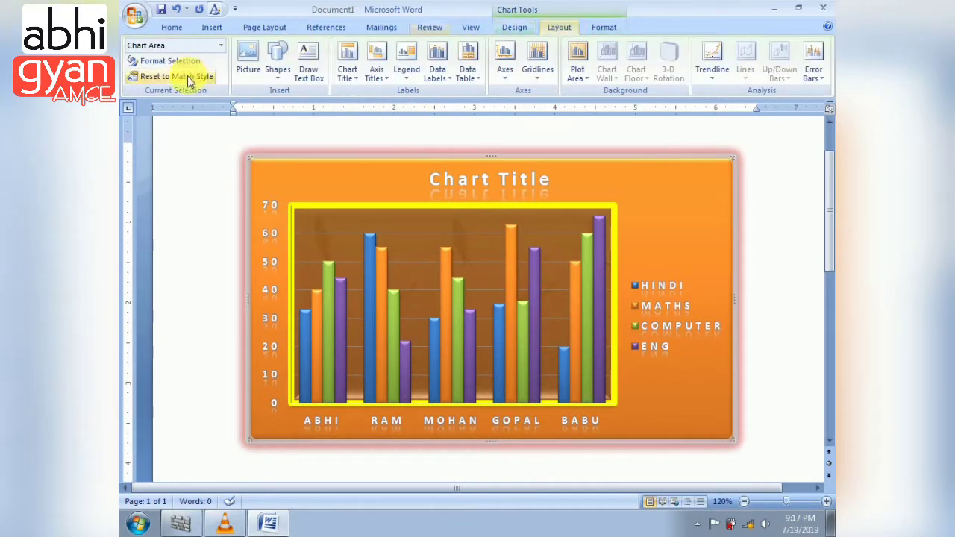
click(250, 73)
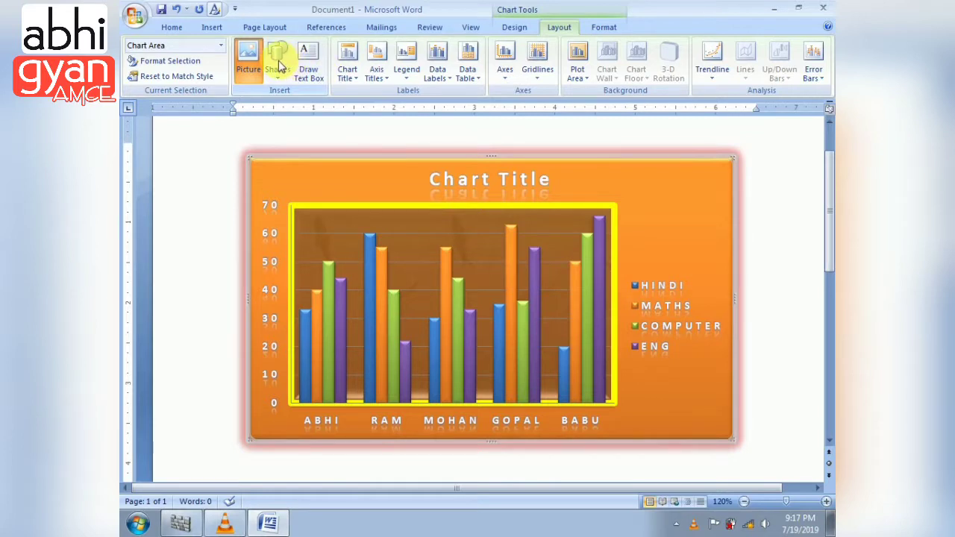
click(289, 70)
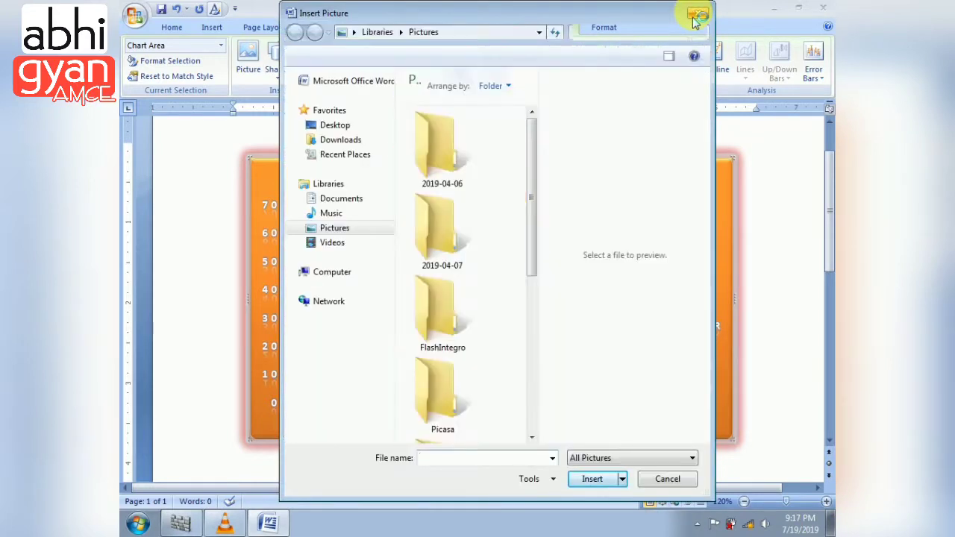
click(694, 19)
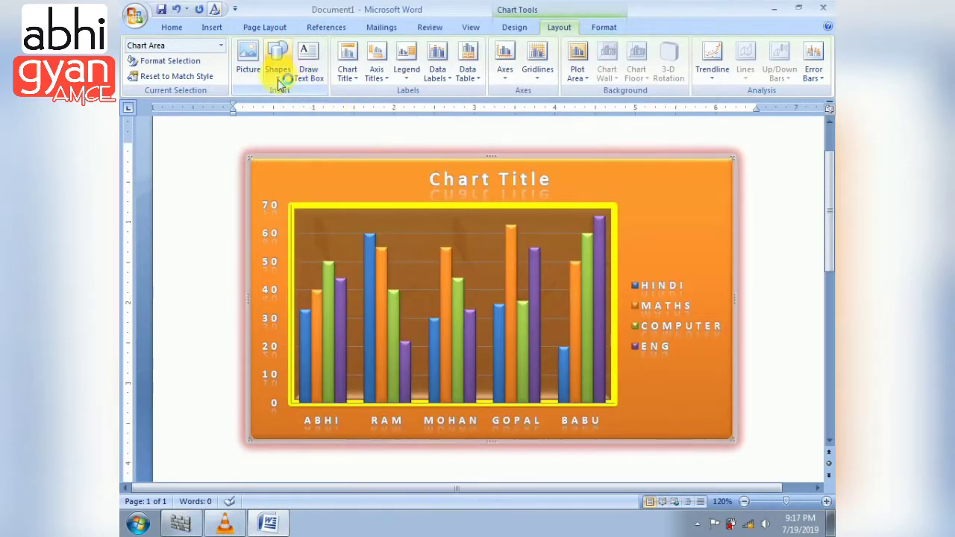
click(278, 80)
click(305, 136)
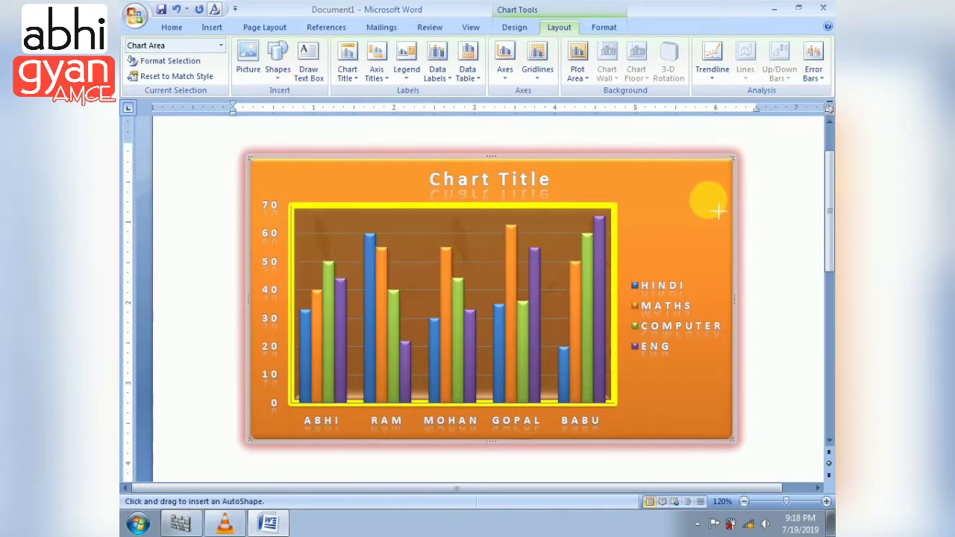
drag(646, 173, 722, 210)
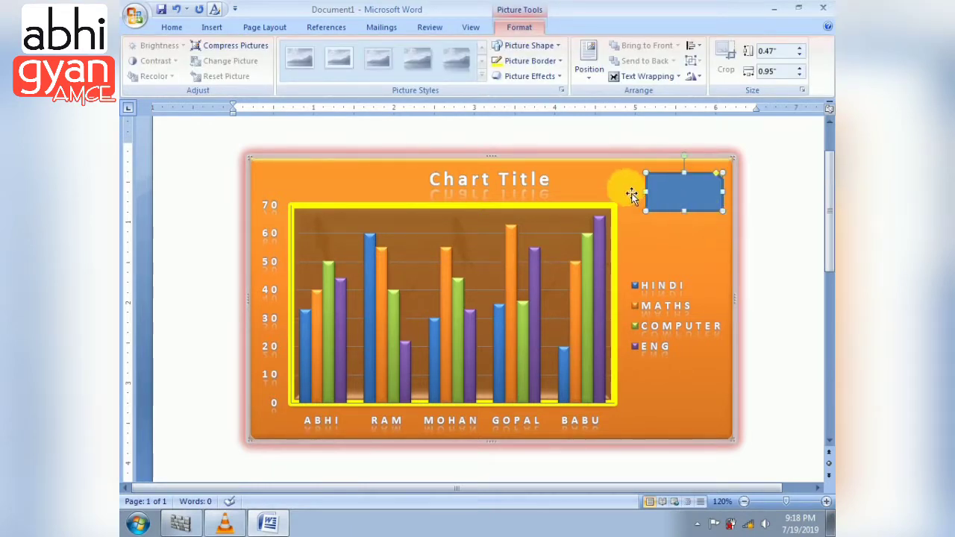
key(Delete)
click(558, 151)
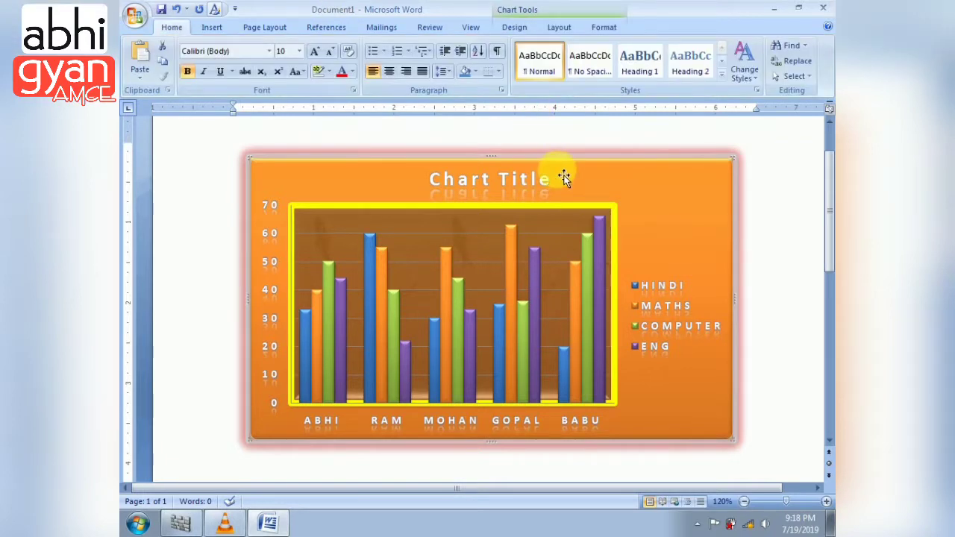
click(560, 27)
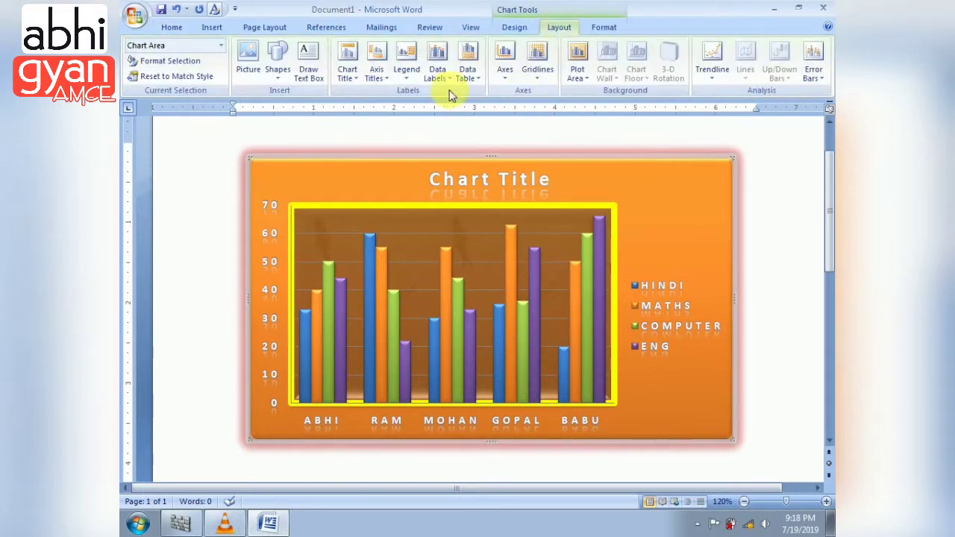
click(348, 73)
click(395, 131)
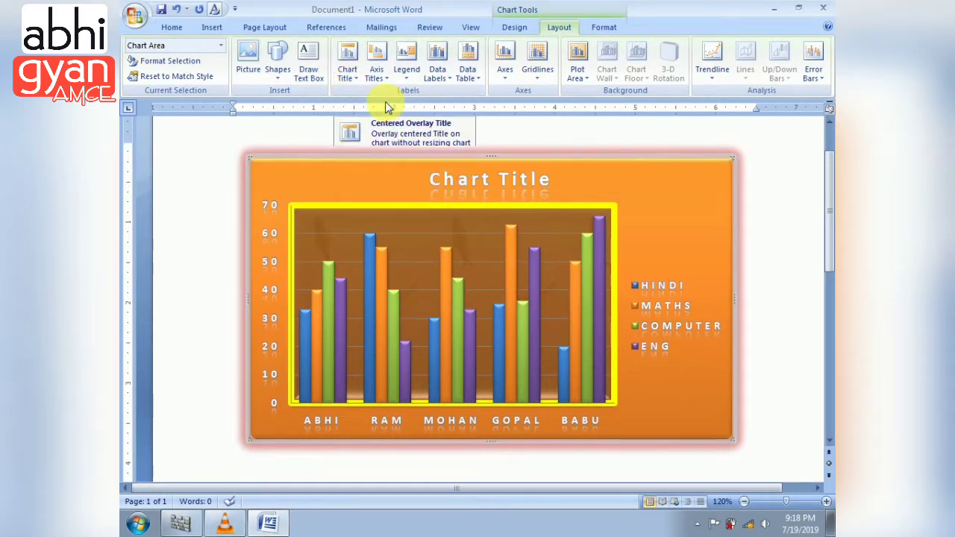
click(348, 73)
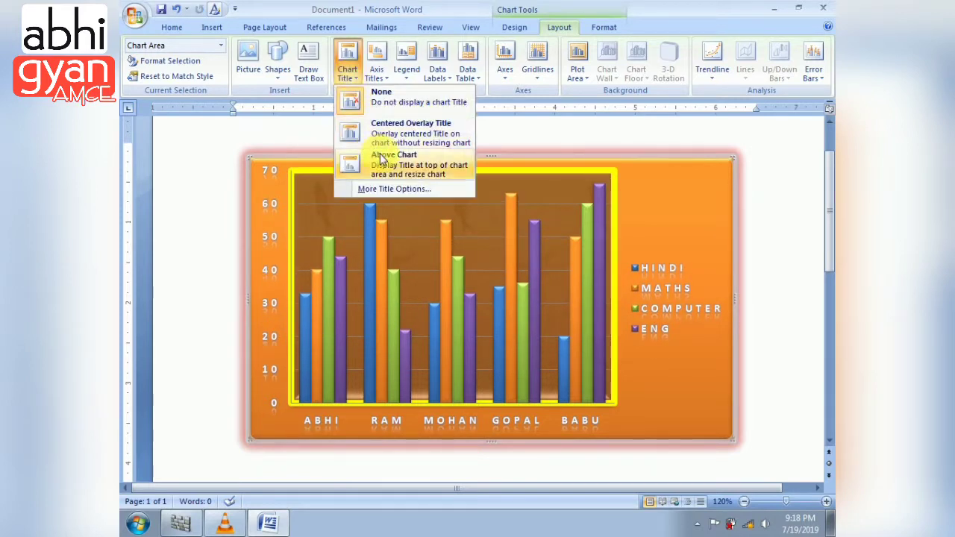
click(382, 97)
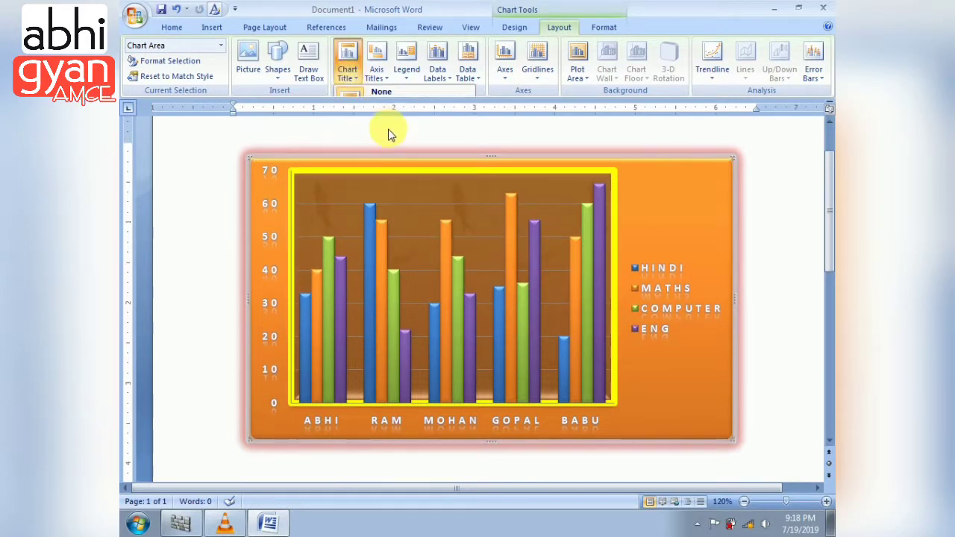
click(388, 135)
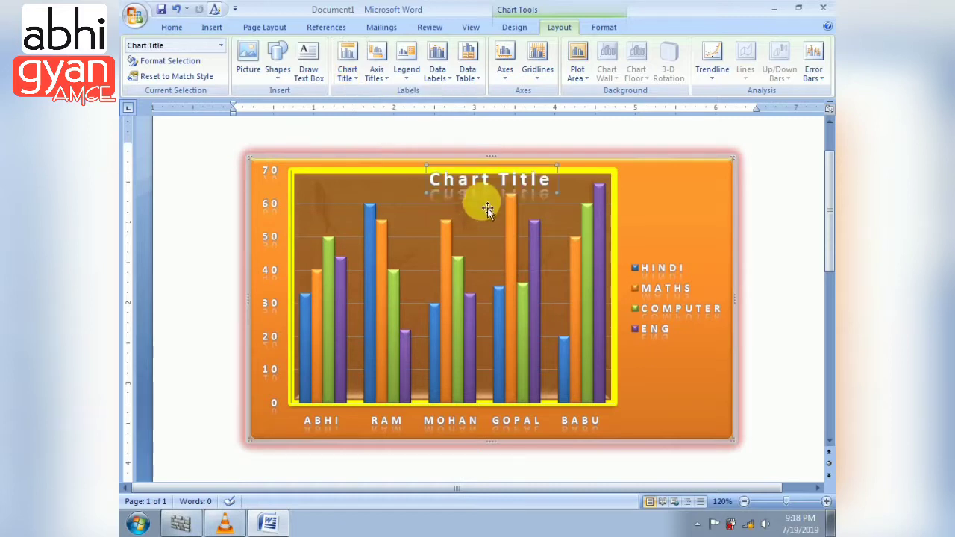
click(348, 71)
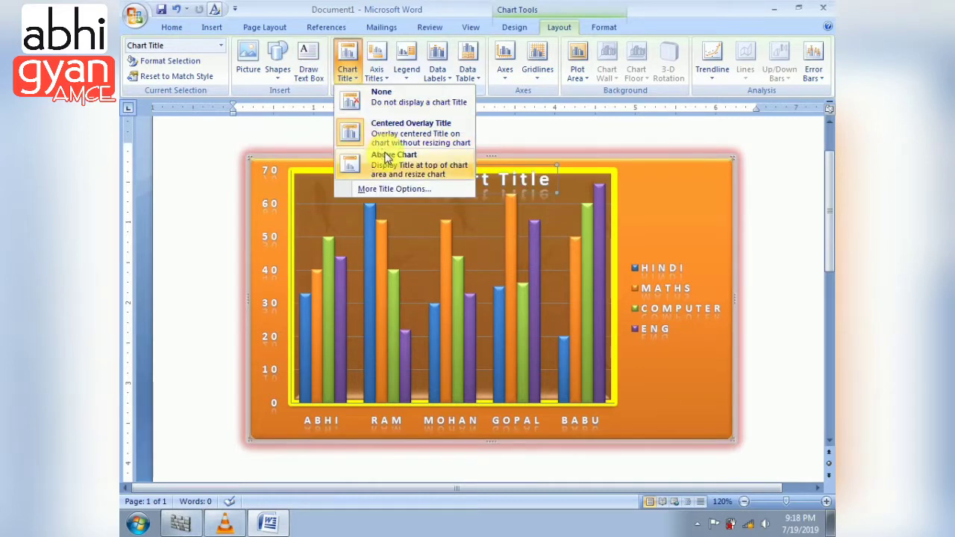
click(388, 157)
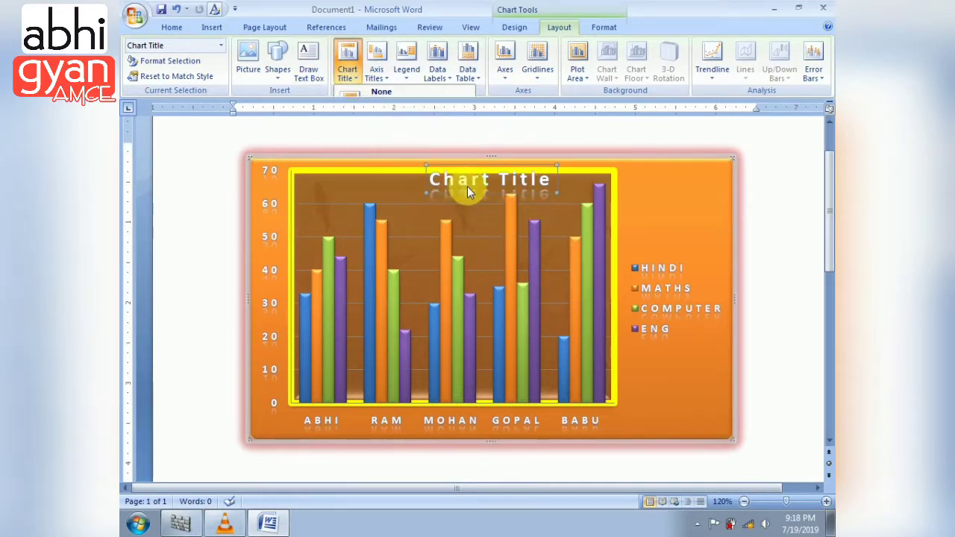
- Add an axis title below the horizontal axis and a vertical-text title on the value axis
click(377, 73)
mouse_move(436, 93)
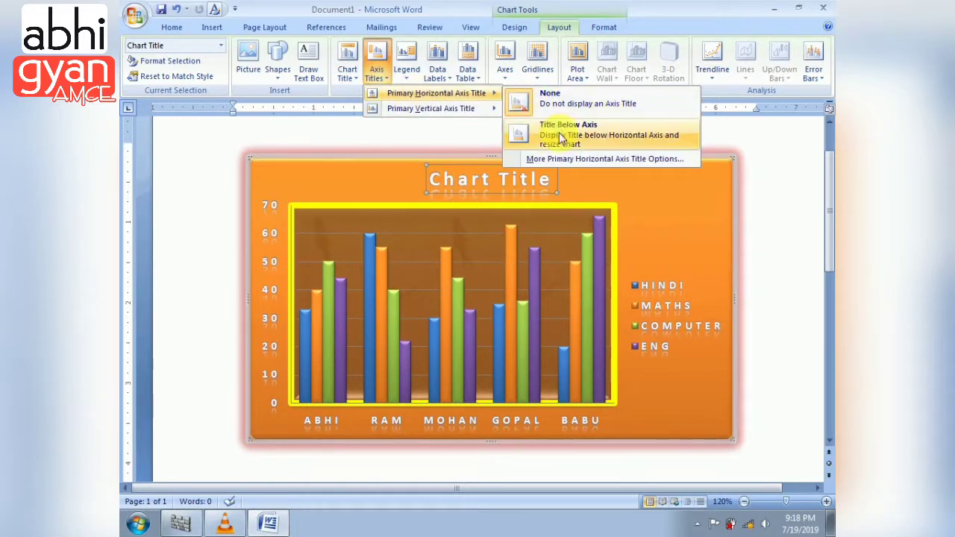
click(562, 139)
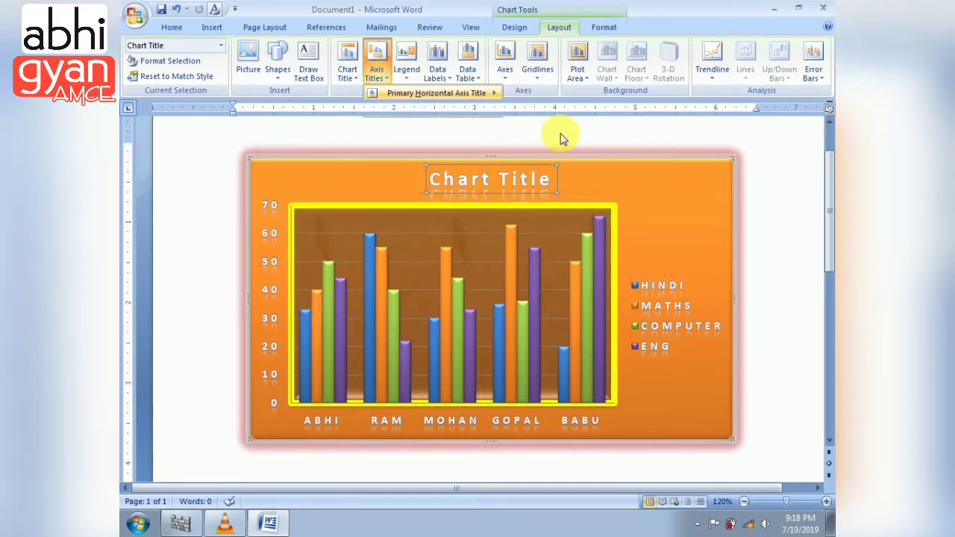
click(376, 81)
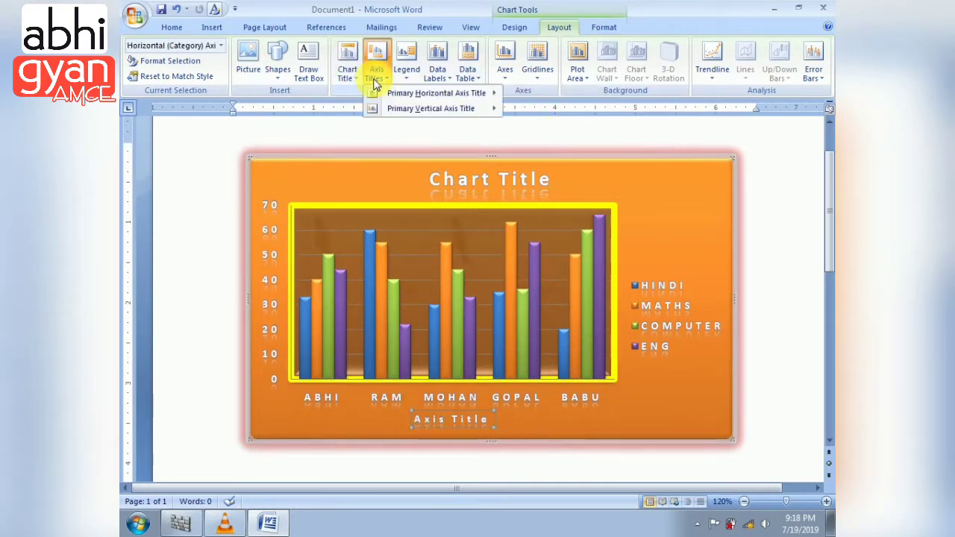
mouse_move(431, 108)
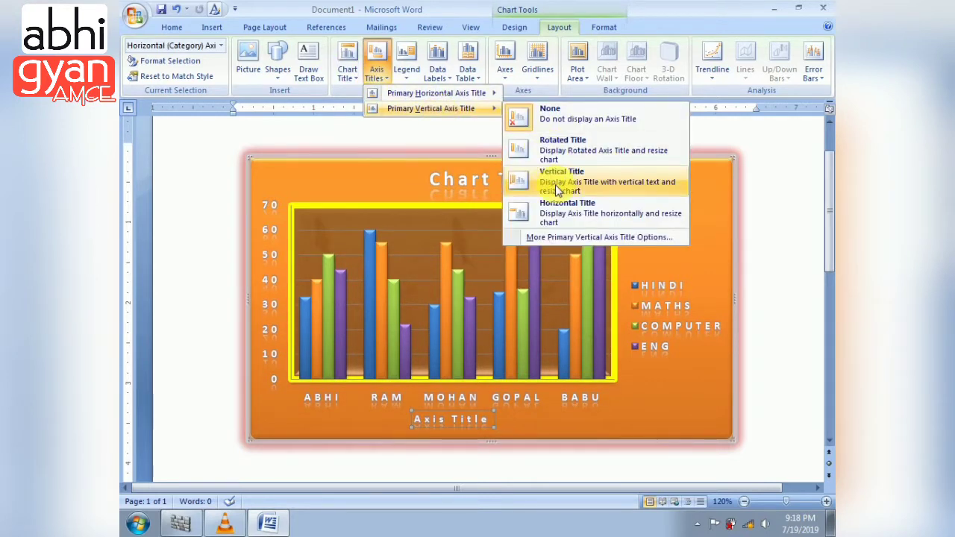
click(558, 191)
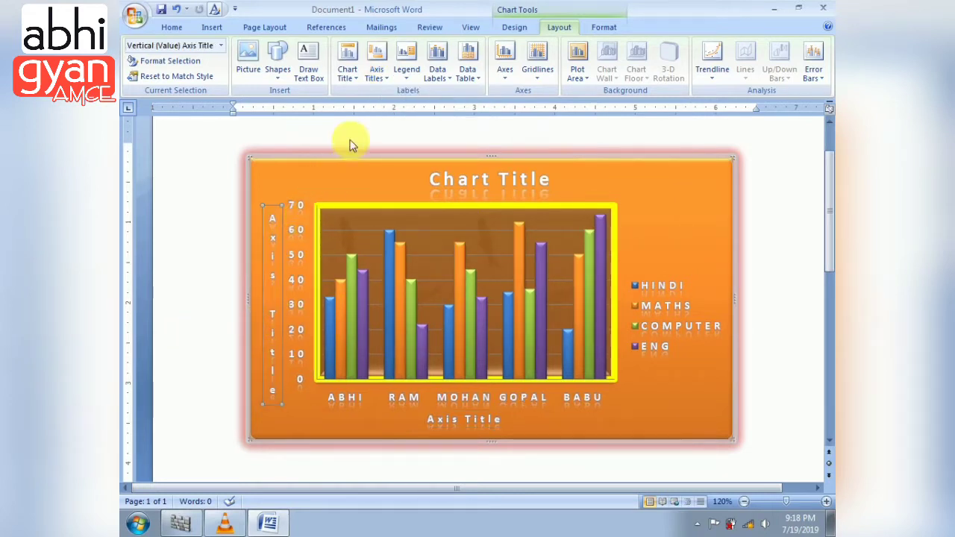
- Select the chart legend and delete it
click(681, 349)
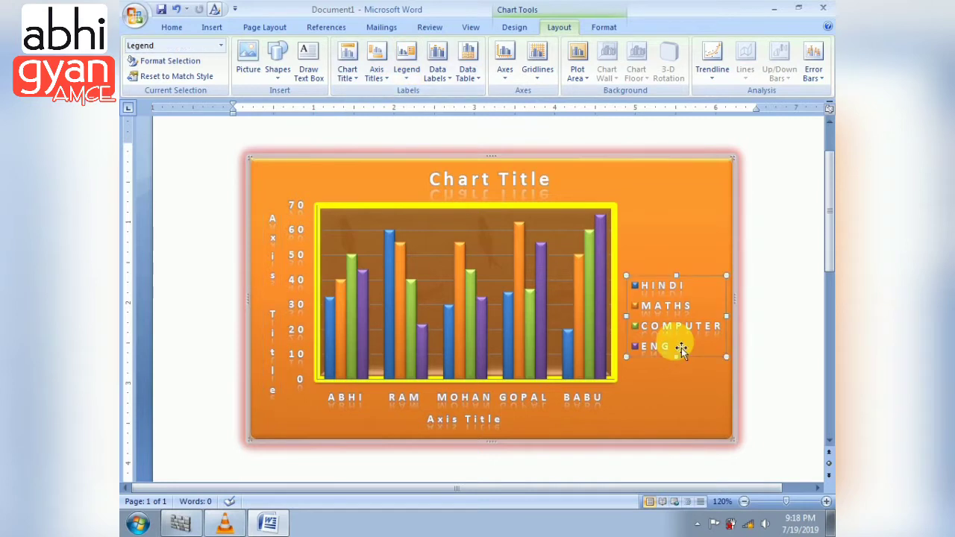
click(407, 60)
click(412, 98)
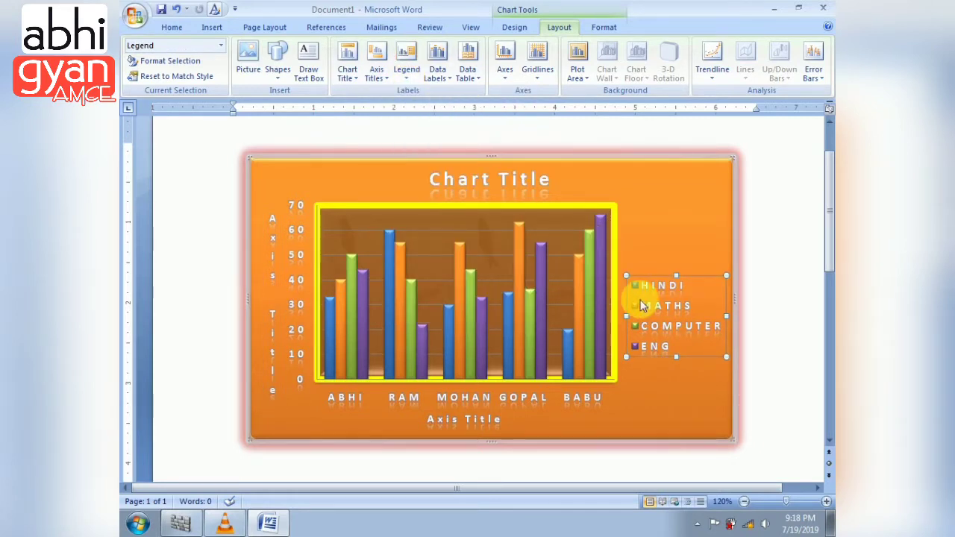
key(Delete)
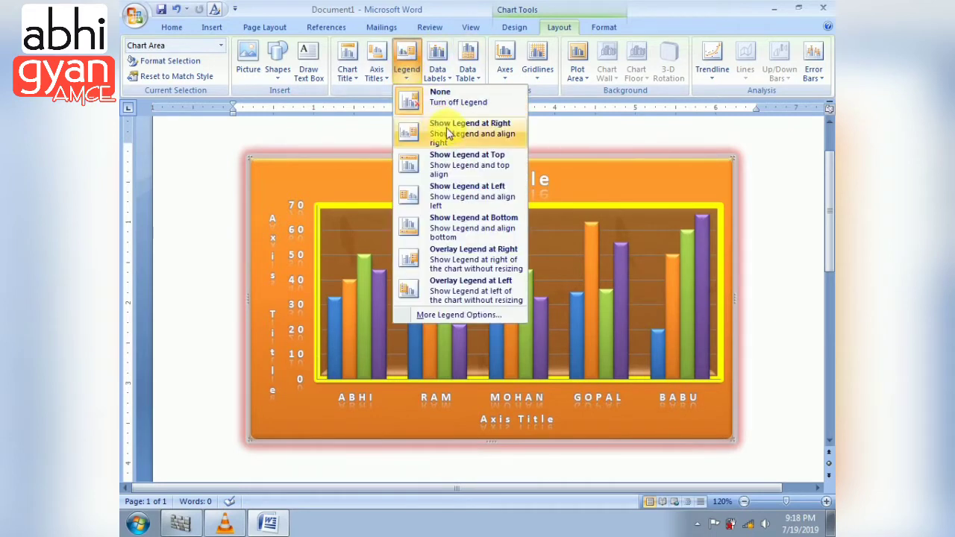
- Show the HINDI, MATHS, COMPUTER and ENG legend at the chart's right
click(598, 192)
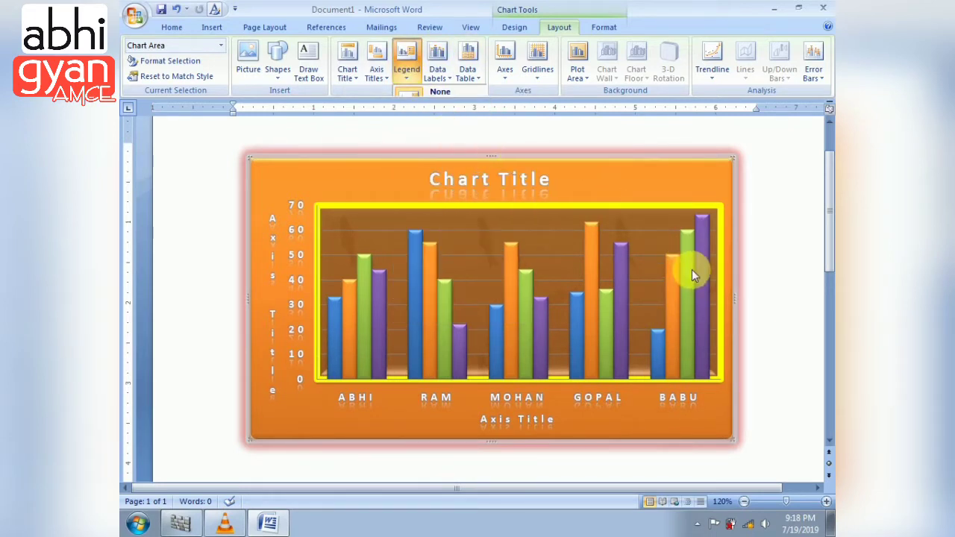
click(435, 71)
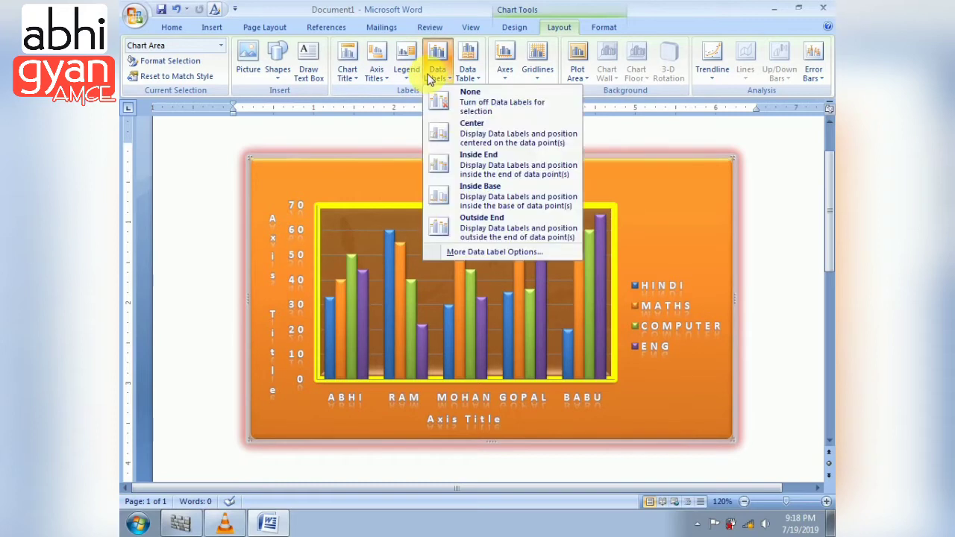
click(479, 142)
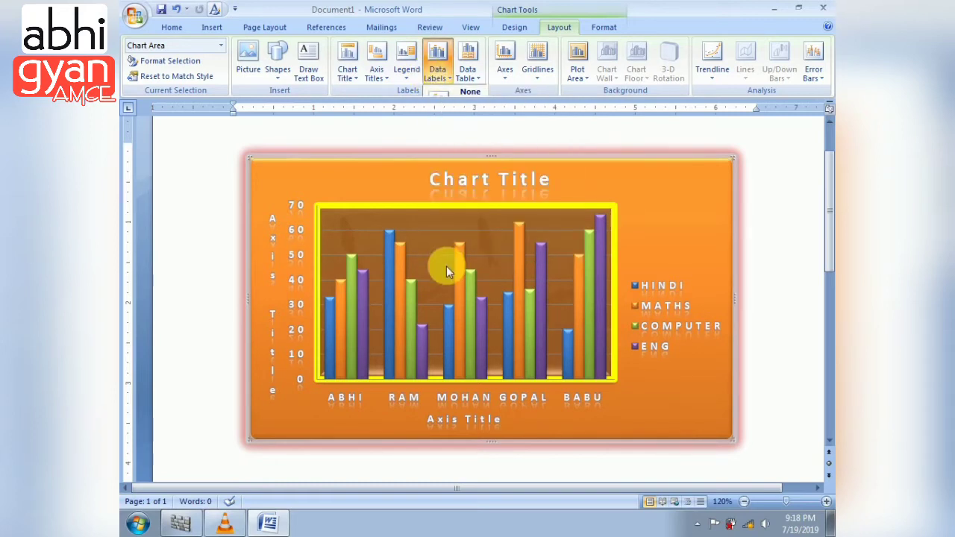